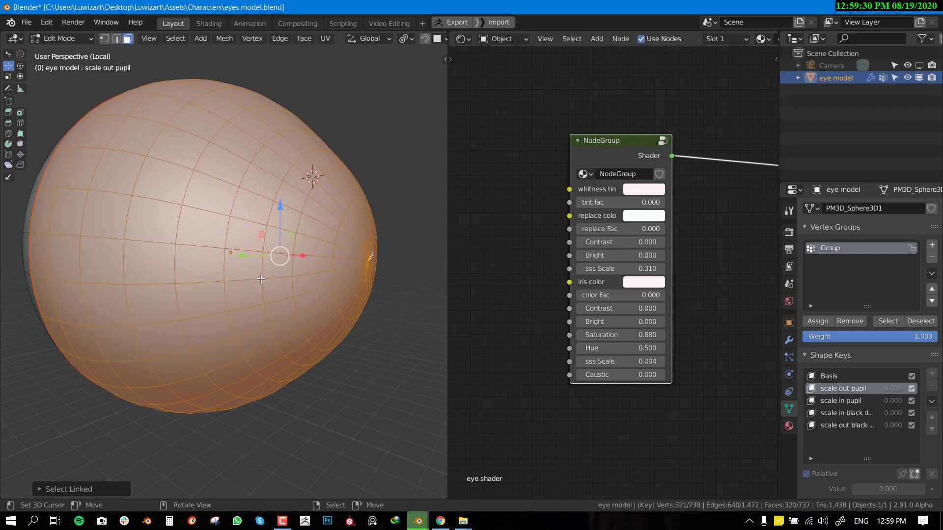
Hide the selected linked faces of the eye mesh and return to Object Mode.
{"action": "key", "text": "h"}
{"action": "mouse_move", "coordinate": [261, 278]}
{"action": "middle_mouse_down"}
{"action": "mouse_move", "coordinate": [307, 290]}
{"action": "mouse_move", "coordinate": [246, 285]}
{"action": "middle_mouse_up"}
{"action": "key", "text": "Tab"}
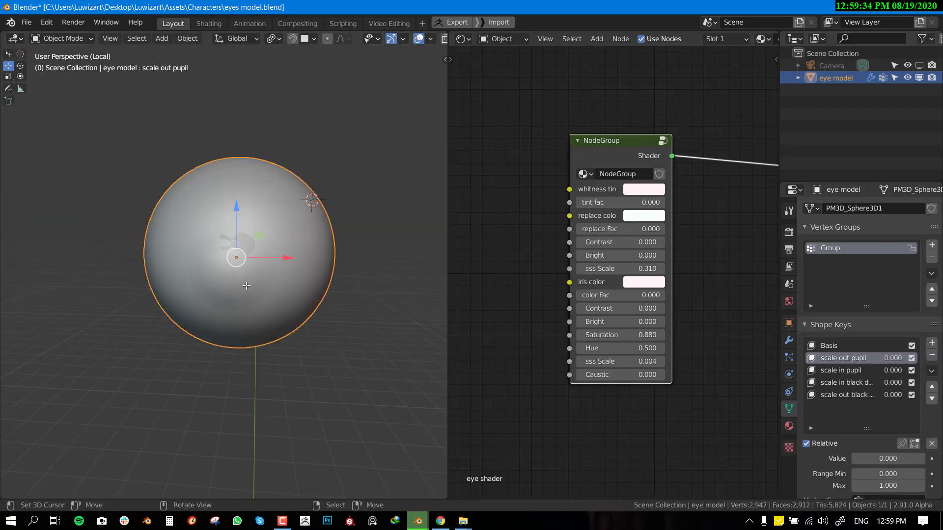
Deselect the eye model and display it in Rendered shading from the front view.
{"action": "key", "text": "KP_1"}
{"action": "scroll", "coordinate": [270, 271], "scroll_direction": "up", "scroll_amount": 3}
{"action": "key", "text": "alt+a"}
{"action": "scroll", "coordinate": [172, 299], "scroll_direction": "down", "scroll_amount": 2}
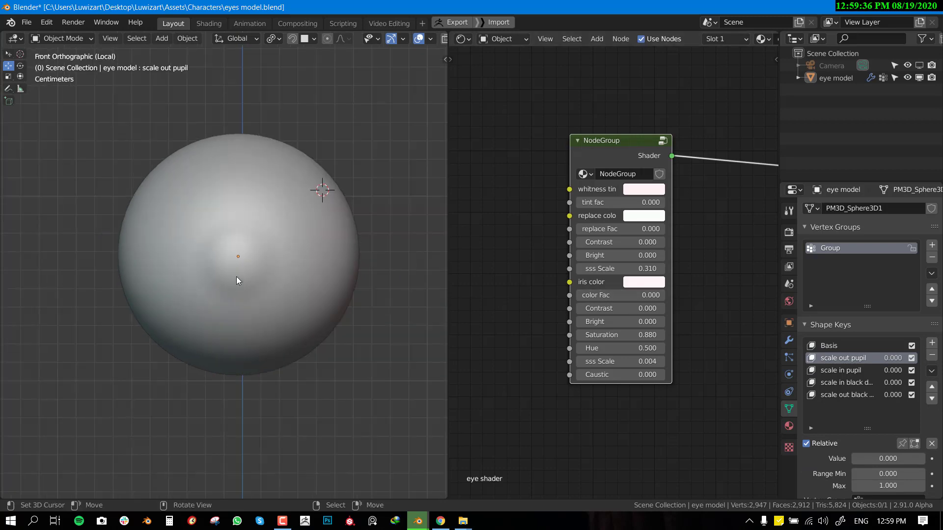
{"action": "key", "text": "z"}
{"action": "left_click", "coordinate": [264, 184]}
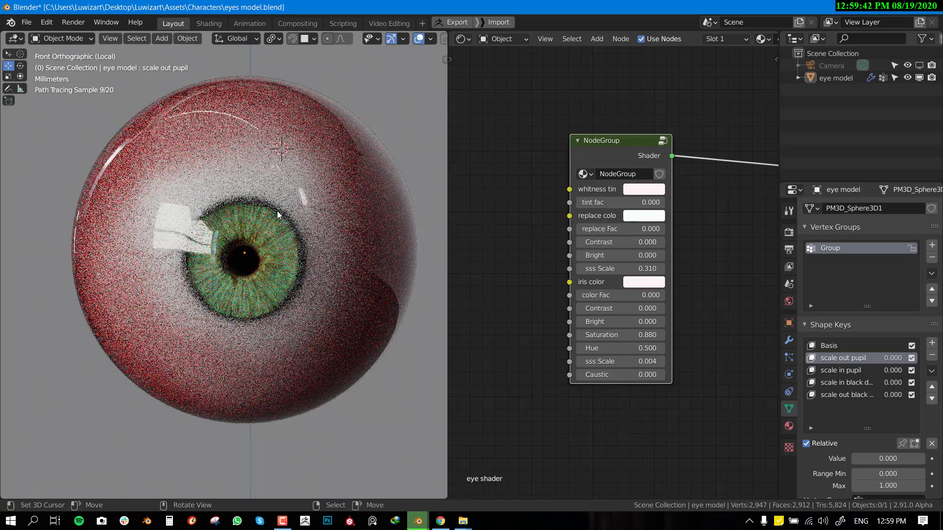
{"action": "middle_click_drag", "start_coordinate": [260, 264], "coordinate": [172, 292]}
{"action": "key", "text": "KP_1"}
{"action": "scroll", "coordinate": [173, 291], "scroll_direction": "up", "scroll_amount": 2}
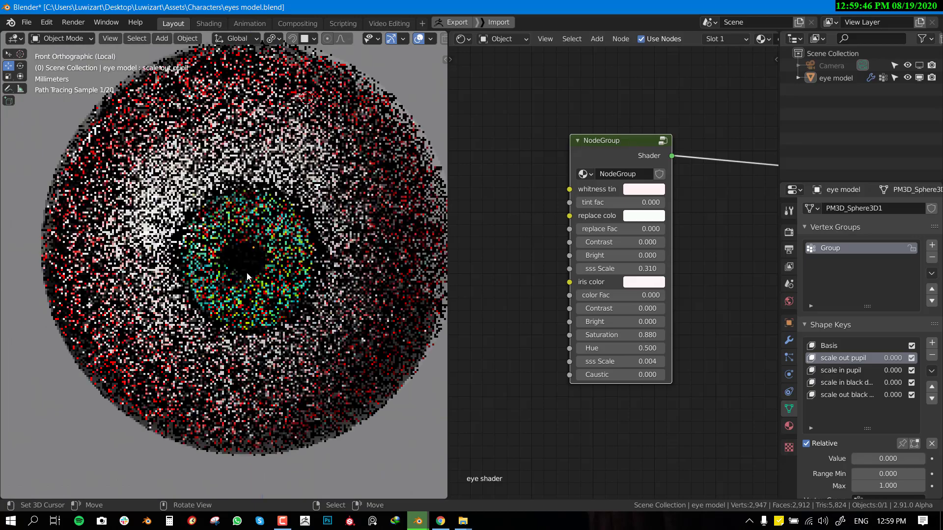
Preview the scale out pupil and scale in pupil shape keys, trying scale in pupil at 1.000, and reset both to 0.
{"action": "mouse_move", "coordinate": [865, 459]}
{"action": "left_mouse_down"}
{"action": "mouse_move", "coordinate": [923, 458]}
{"action": "mouse_move", "coordinate": [849, 455]}
{"action": "mouse_move", "coordinate": [925, 459]}
{"action": "left_mouse_up"}
{"action": "scroll", "coordinate": [110, 269], "scroll_direction": "down", "scroll_amount": 4}
{"action": "left_click", "coordinate": [839, 370]}
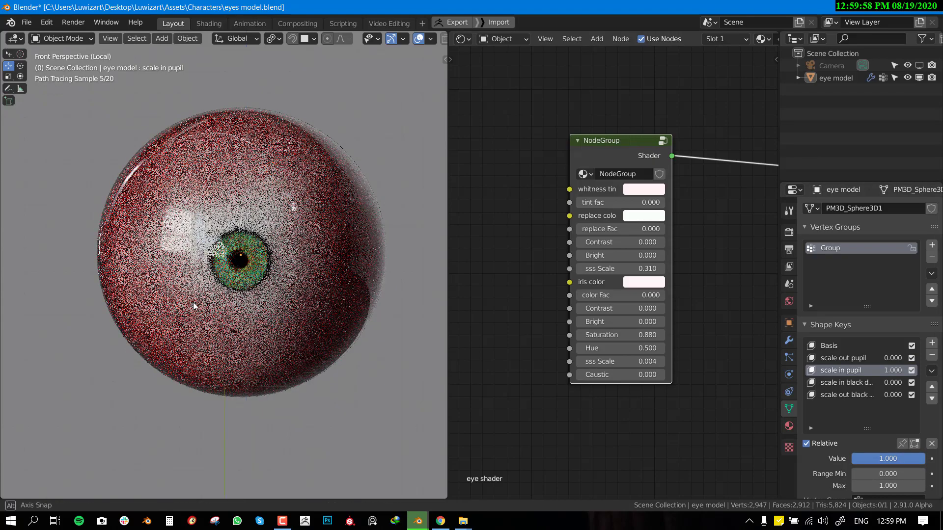
{"action": "middle_click_drag", "start_coordinate": [193, 305], "coordinate": [216, 306]}
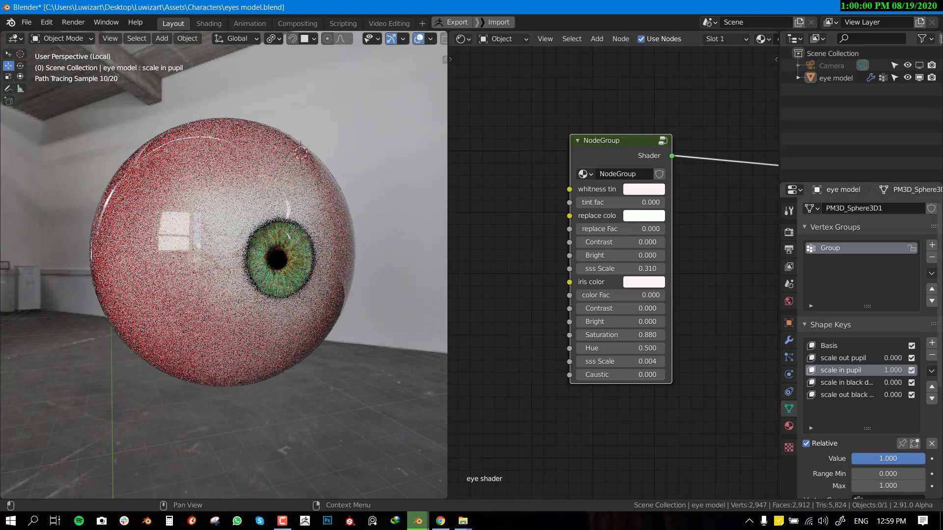
{"action": "left_click_drag", "start_coordinate": [887, 459], "coordinate": [847, 449]}
Preview the scale in black dot and scale out black dot shape keys from the front, and restore both to 0.
{"action": "left_click", "coordinate": [852, 383]}
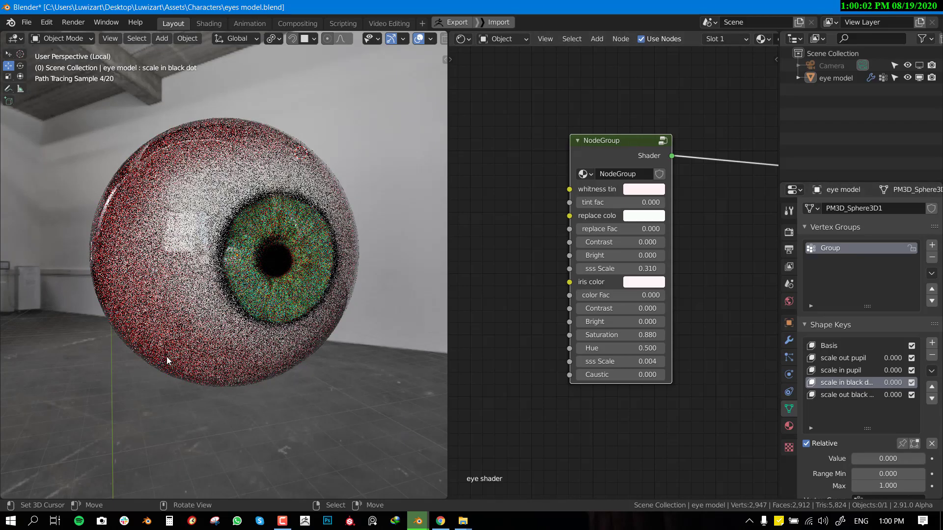
{"action": "key", "text": "KP_1"}
{"action": "scroll", "coordinate": [228, 254], "scroll_direction": "up", "scroll_amount": 1}
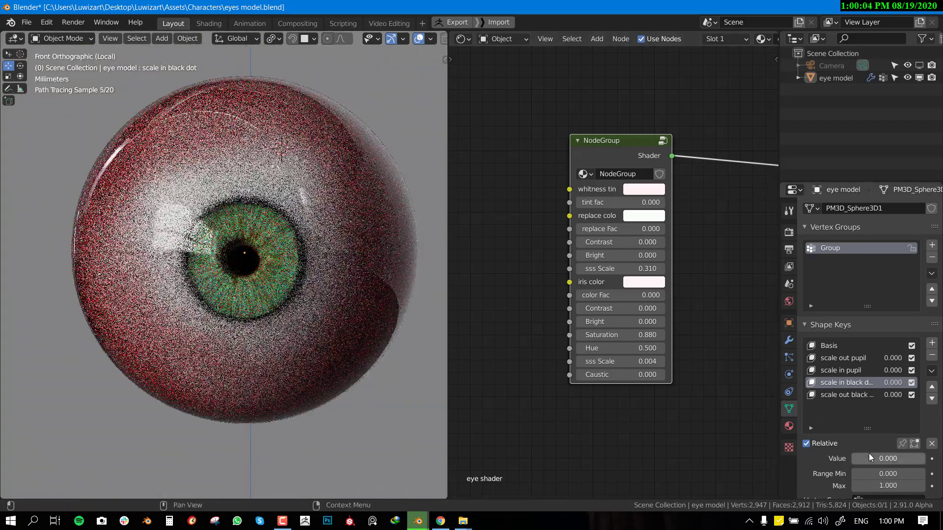
{"action": "mouse_move", "coordinate": [868, 454]}
{"action": "left_mouse_down"}
{"action": "mouse_move", "coordinate": [920, 459]}
{"action": "mouse_move", "coordinate": [854, 458]}
{"action": "mouse_move", "coordinate": [923, 459]}
{"action": "left_mouse_up"}
{"action": "left_click", "coordinate": [870, 392]}
{"action": "key", "text": "ctrl+z"}
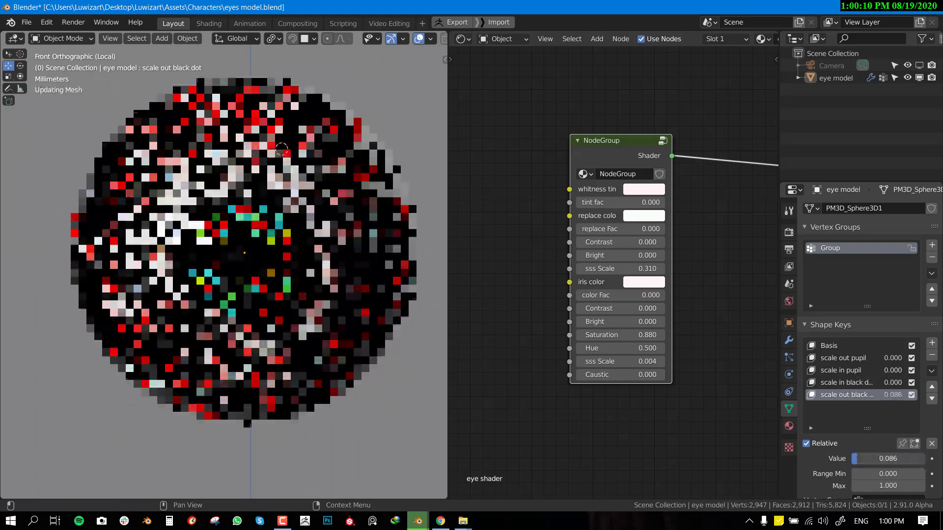
Examine the rendered iris, pupil and side of the eye up close in a maximized viewport, ending at the front view.
{"action": "mouse_move", "coordinate": [236, 349]}
{"action": "middle_mouse_down"}
{"action": "mouse_move", "coordinate": [280, 320]}
{"action": "mouse_move", "coordinate": [202, 323]}
{"action": "middle_mouse_up"}
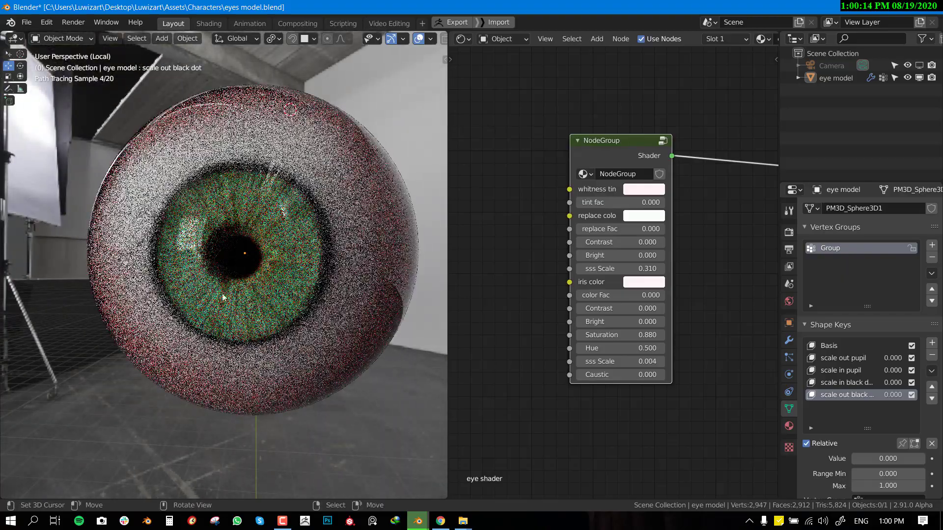
{"action": "scroll", "coordinate": [202, 323], "scroll_direction": "up", "scroll_amount": 8}
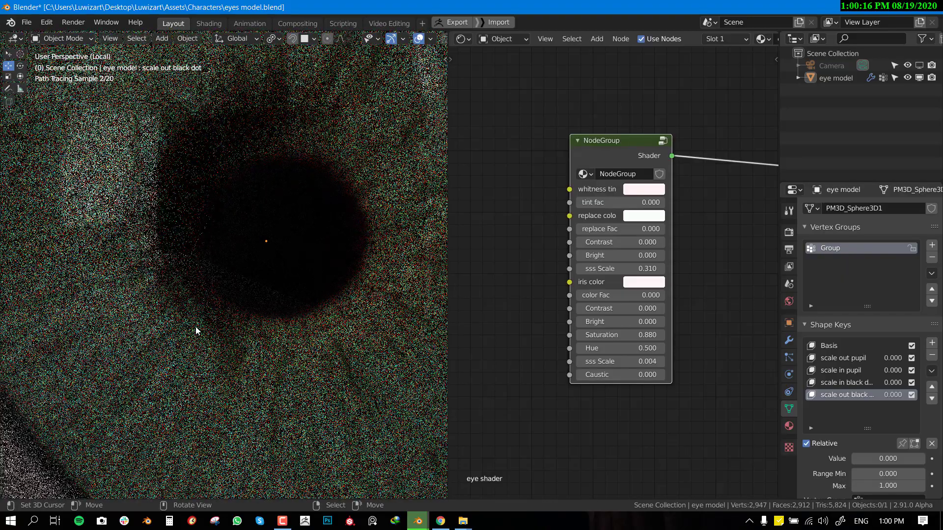
{"action": "scroll", "coordinate": [216, 259], "scroll_direction": "down", "scroll_amount": 5}
{"action": "key", "text": "ctrl+space"}
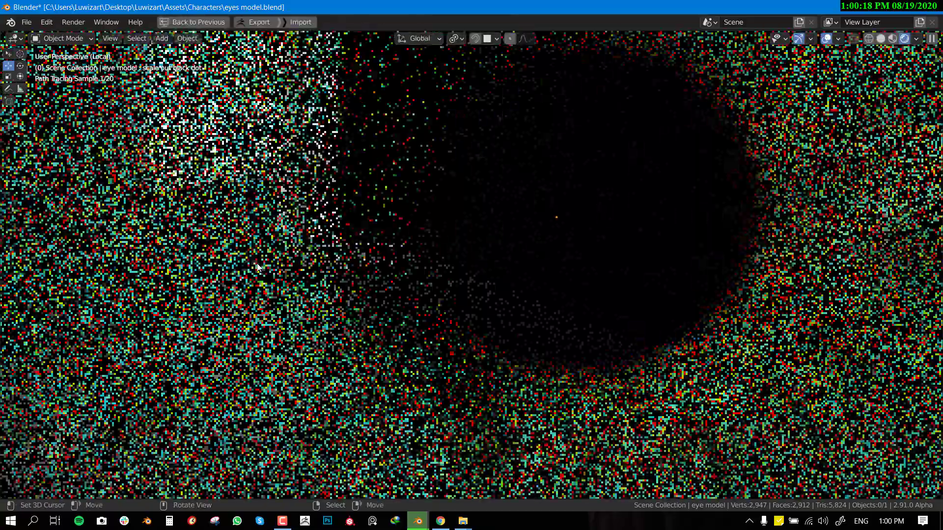
{"action": "scroll", "coordinate": [554, 381], "scroll_direction": "down", "scroll_amount": 5}
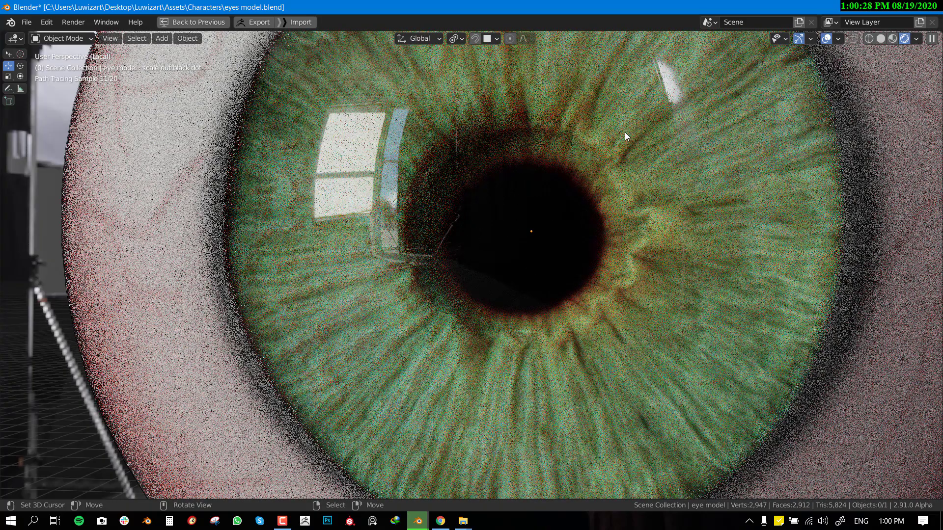
{"action": "scroll", "coordinate": [638, 209], "scroll_direction": "up", "scroll_amount": 5}
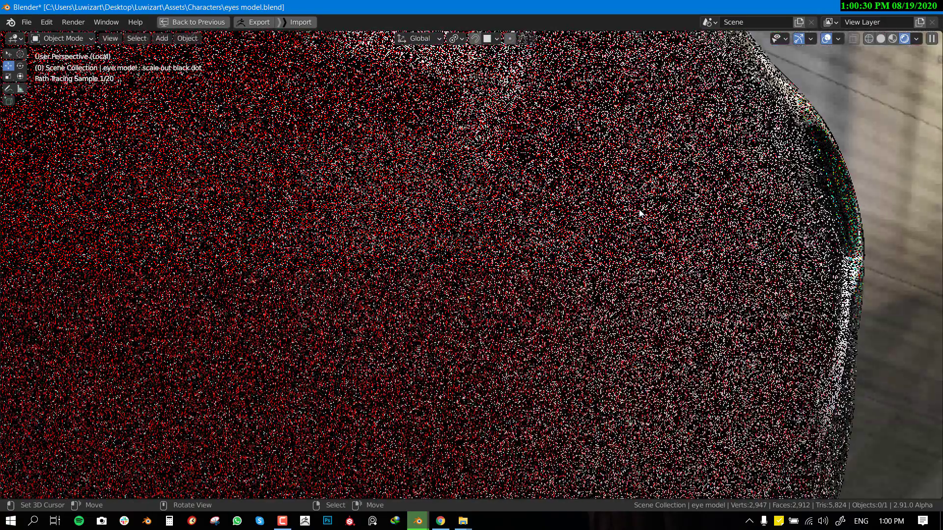
{"action": "scroll", "coordinate": [639, 212], "scroll_direction": "down", "scroll_amount": 6}
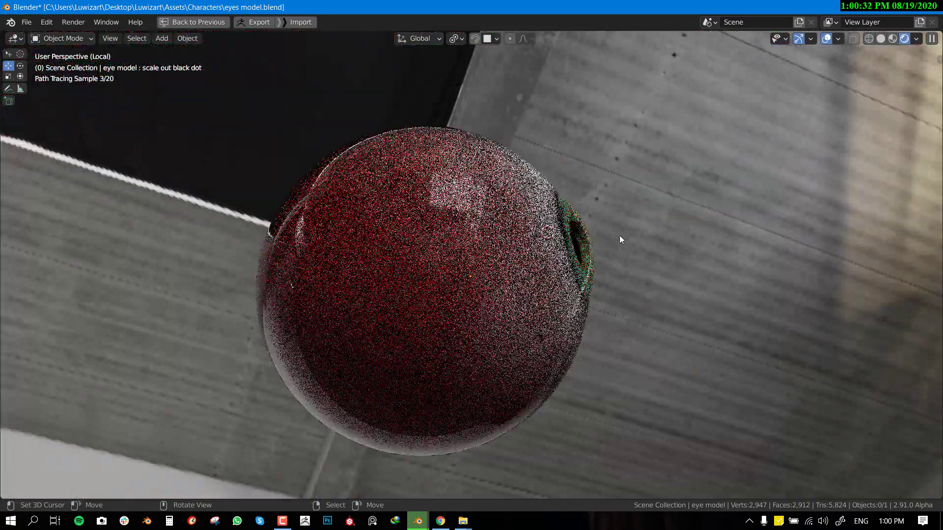
{"action": "key", "text": "KP_1"}
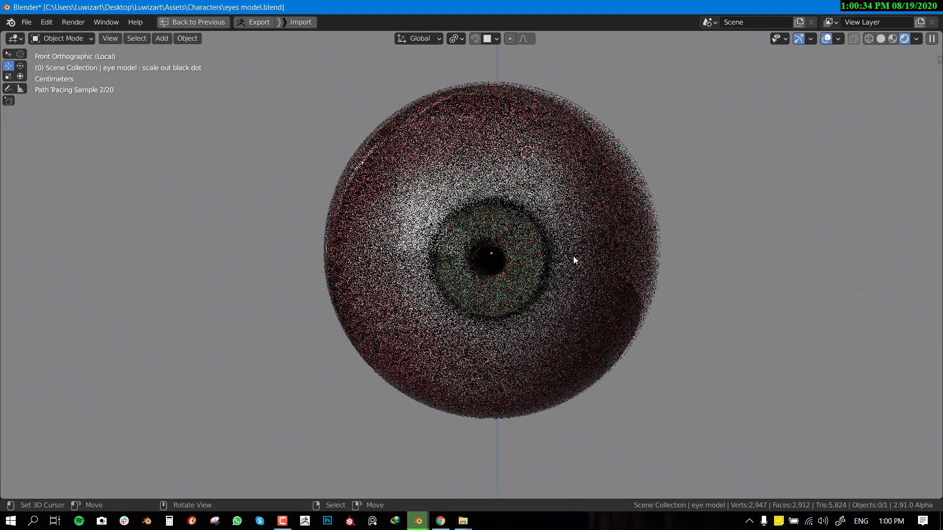
{"action": "key", "text": "ctrl+space"}
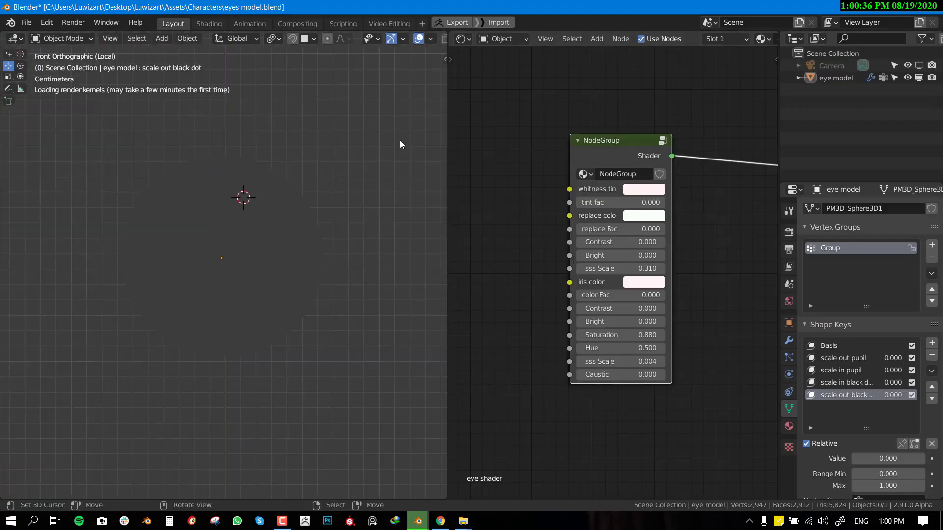
Bring the eye and its shader node group closer into view and switch the viewport to Material Preview shading.
{"action": "scroll", "coordinate": [581, 128], "scroll_direction": "up", "scroll_amount": 2}
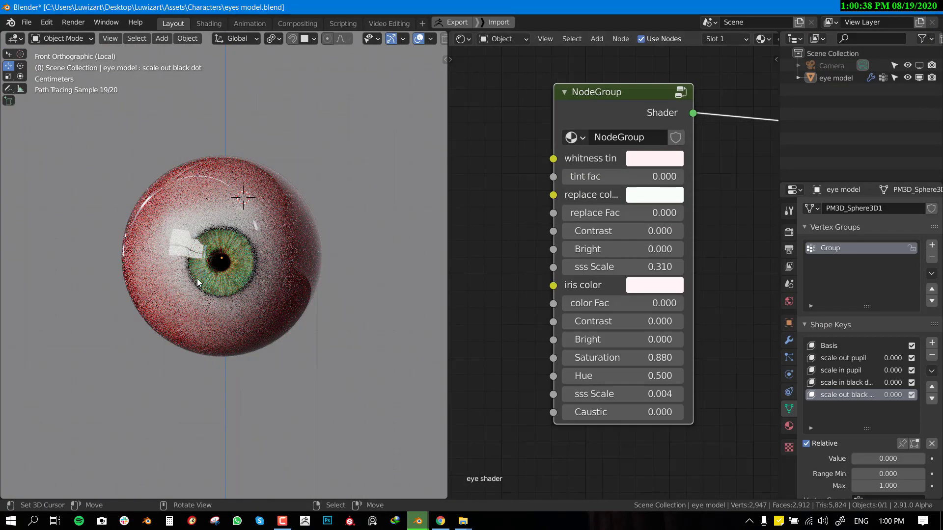
{"action": "scroll", "coordinate": [198, 282], "scroll_direction": "up", "scroll_amount": 3}
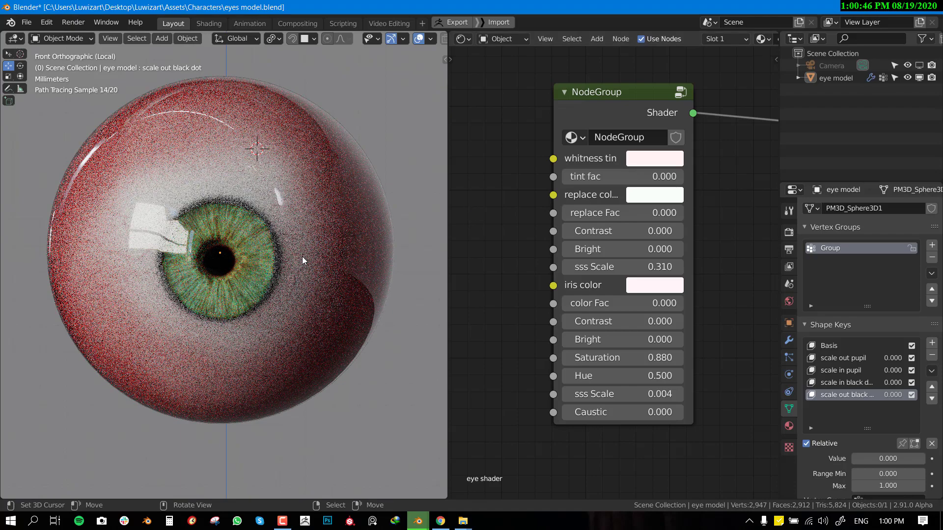
{"action": "middle_click_drag", "start_coordinate": [302, 257], "coordinate": [344, 235]}
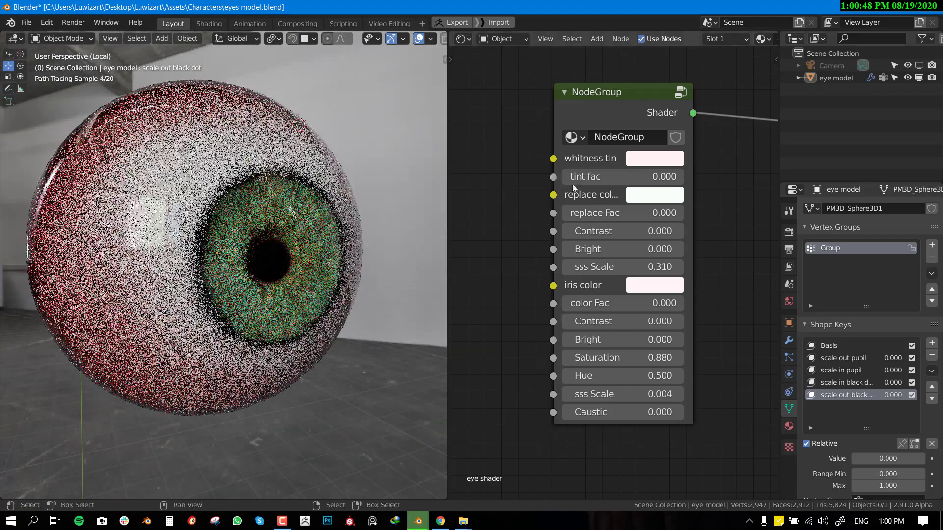
{"action": "left_click", "coordinate": [607, 231]}
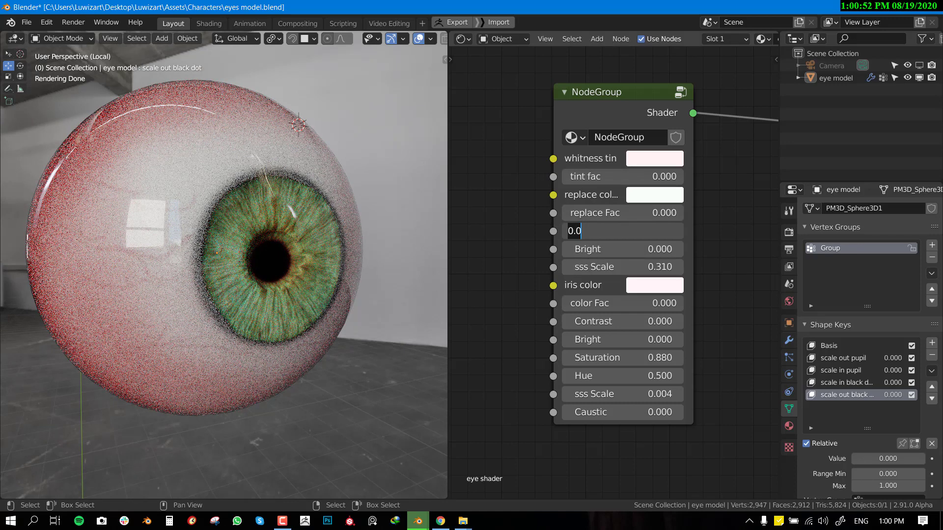
{"action": "left_click", "coordinate": [226, 196]}
{"action": "key", "text": "z"}
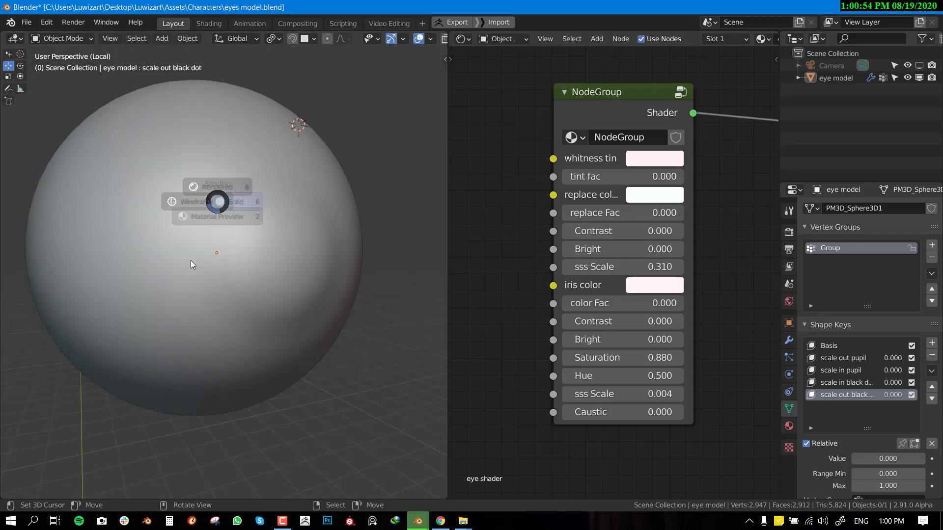
{"action": "left_click", "coordinate": [225, 267]}
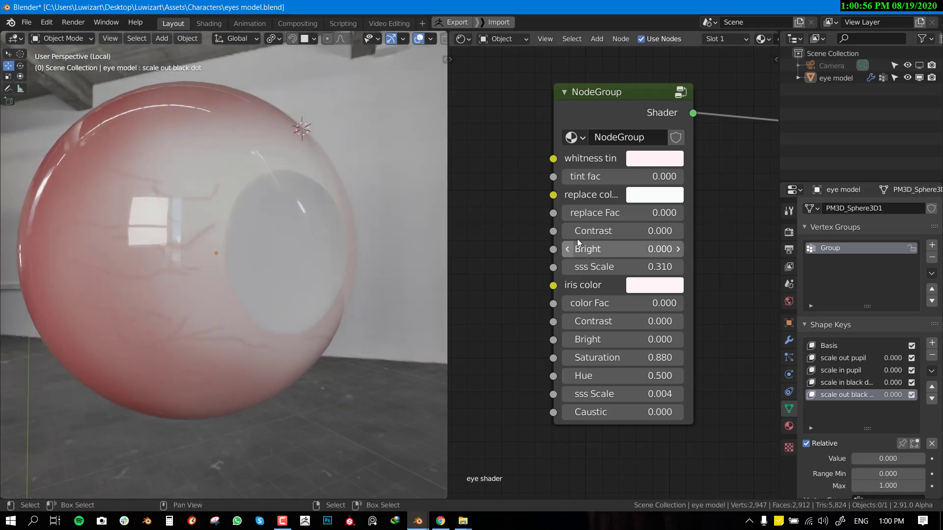
Try a Contrast of 0.540 for the eye white, check it from several angles, and reset it to 0.
{"action": "mouse_move", "coordinate": [620, 231]}
{"action": "left_mouse_down"}
{"action": "mouse_move", "coordinate": [639, 230]}
{"action": "mouse_move", "coordinate": [627, 231]}
{"action": "left_mouse_up"}
{"action": "middle_click_drag", "start_coordinate": [279, 240], "coordinate": [213, 229]}
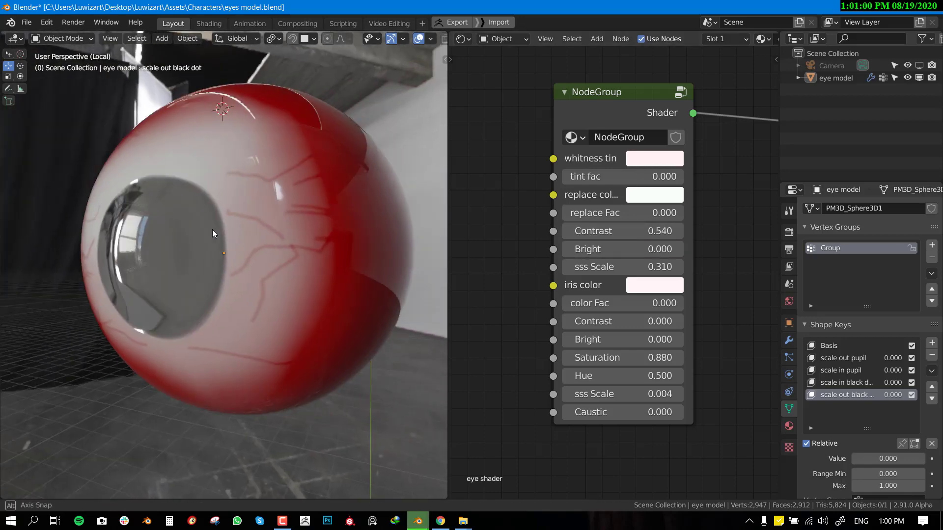
{"action": "middle_click_drag", "start_coordinate": [301, 209], "coordinate": [253, 226]}
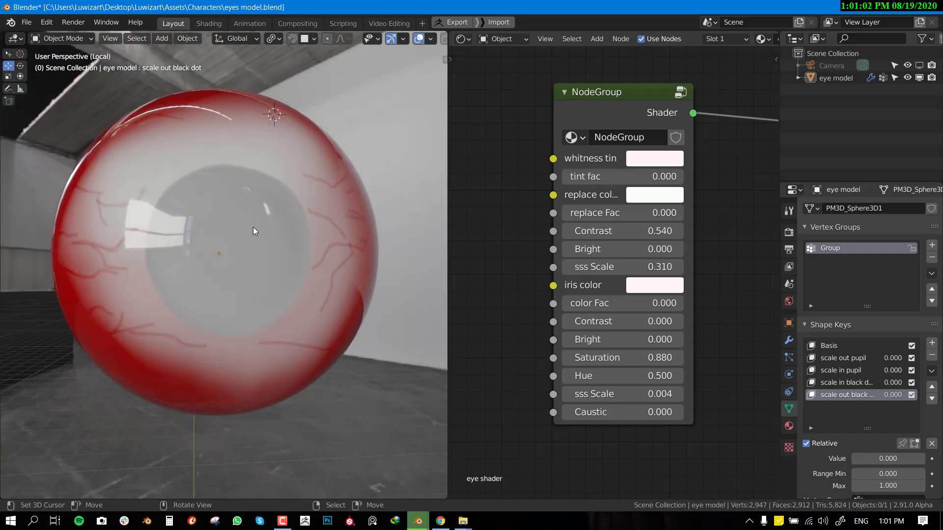
{"action": "middle_click_drag", "start_coordinate": [139, 239], "coordinate": [206, 236]}
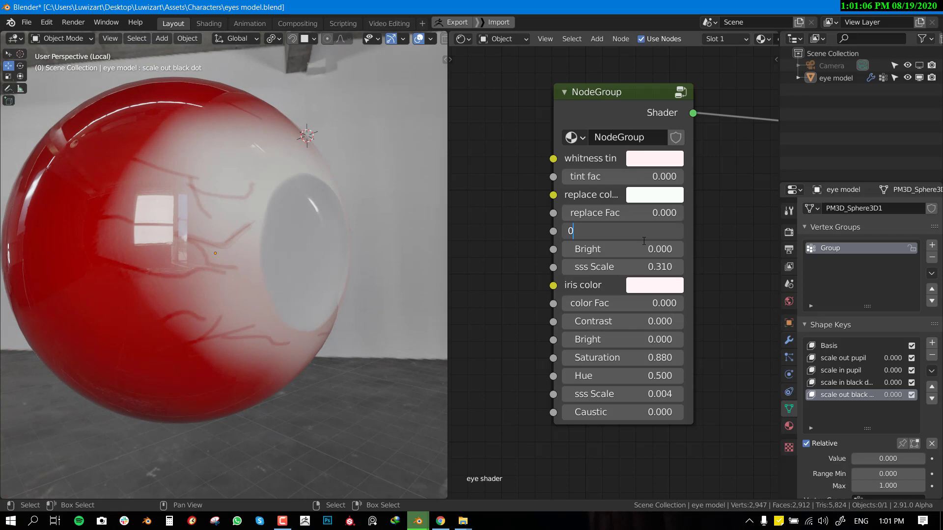
{"action": "key", "text": "Return"}
Try a different Bright value for the eye white and reset it to 0.
{"action": "left_click_drag", "start_coordinate": [635, 245], "coordinate": [615, 245]}
{"action": "type", "text": "0"}
{"action": "key", "text": "Return"}
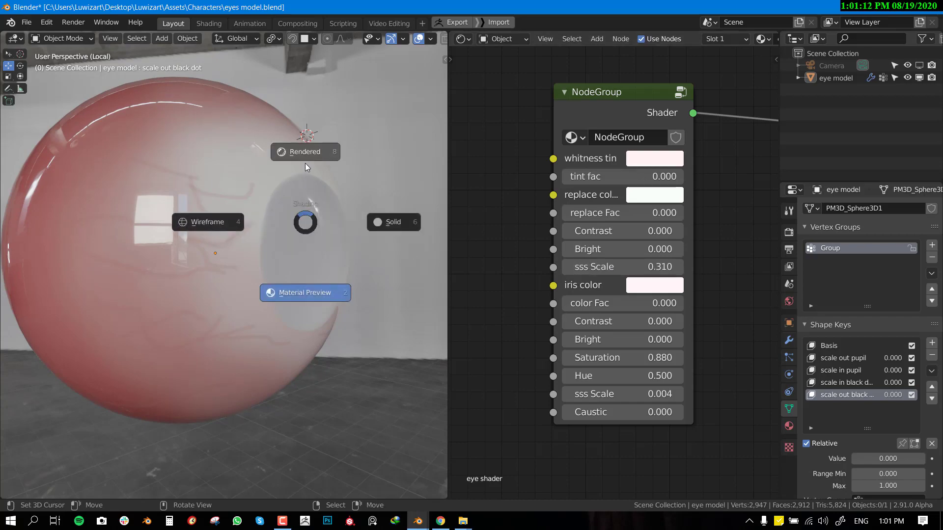
Switch the viewport to Rendered shading and set the eye white's sss Scale to 0.
{"action": "left_click", "coordinate": [304, 163]}
{"action": "left_click", "coordinate": [622, 266]}
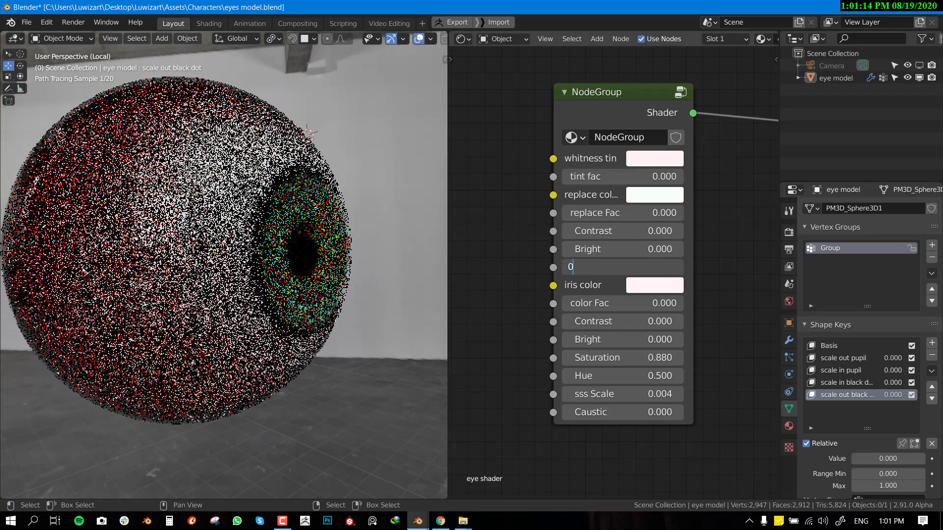
{"action": "key", "text": "Escape"}
{"action": "middle_click_drag", "start_coordinate": [143, 145], "coordinate": [266, 295]}
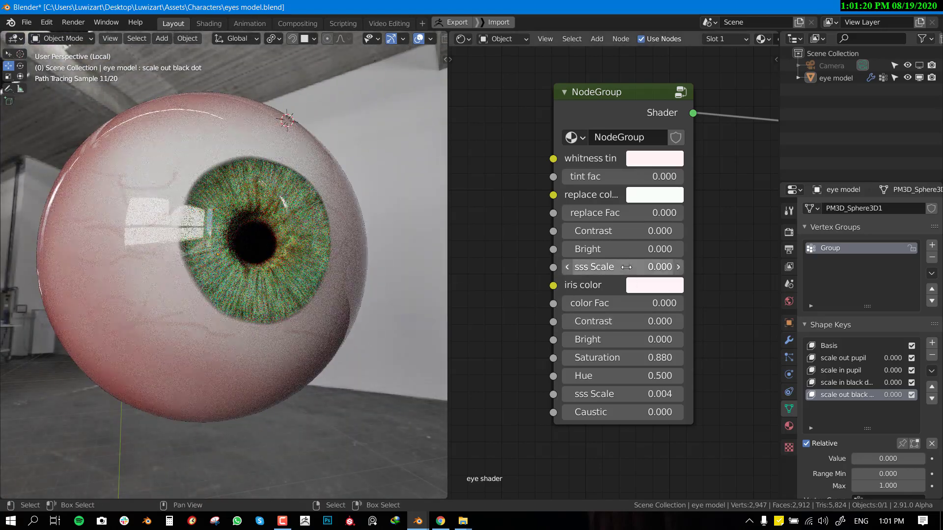
Try an sss Scale of 0.03 for the eye white and restore it to 0.310.
{"action": "type", "text": ".03"}
{"action": "key", "text": "Return"}
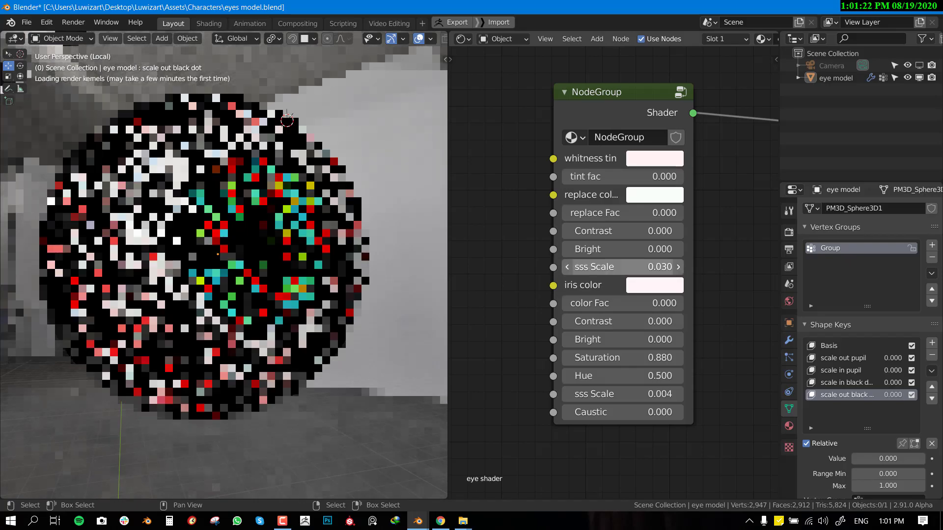
{"action": "middle_click_drag", "start_coordinate": [71, 273], "coordinate": [194, 285]}
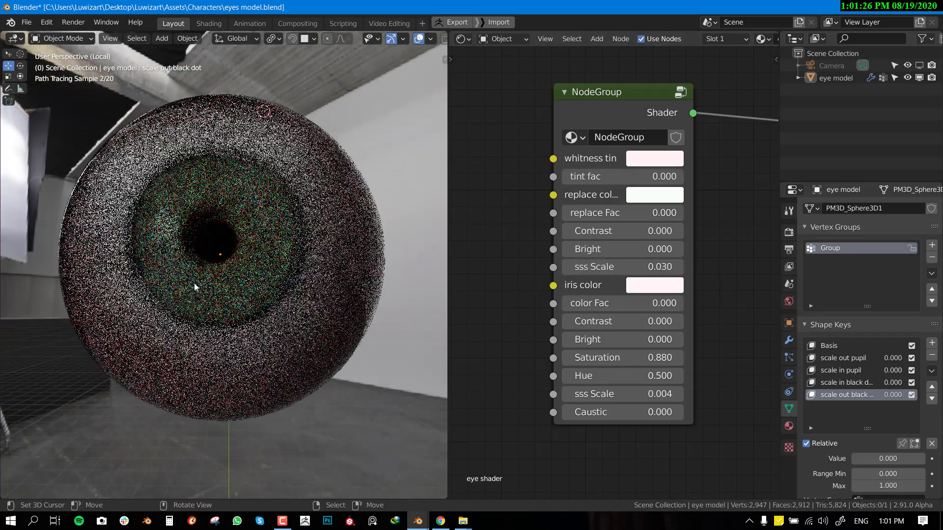
{"action": "left_click", "coordinate": [639, 272]}
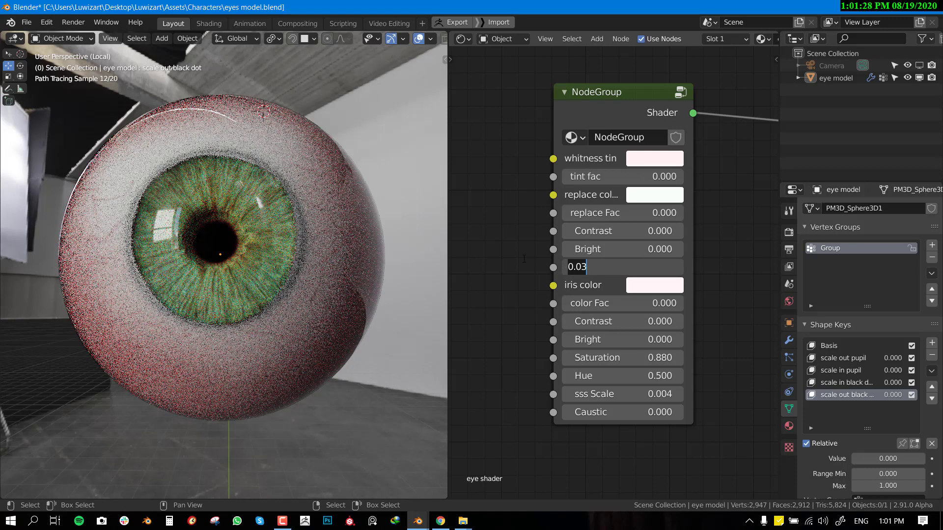
{"action": "left_click", "coordinate": [451, 277]}
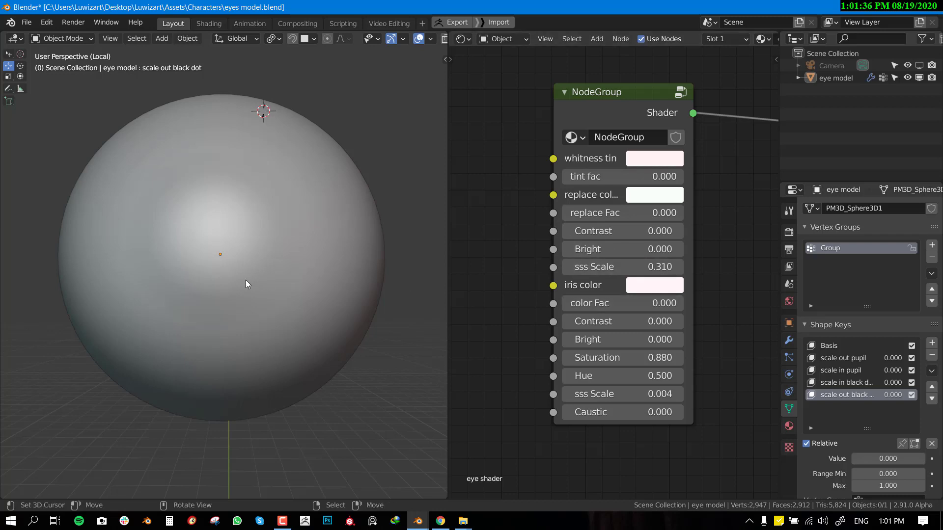
Switch the viewport to Material Preview shading and view the eye white from the side.
{"action": "middle_click_drag", "start_coordinate": [245, 280], "coordinate": [300, 278]}
{"action": "key", "text": "z"}
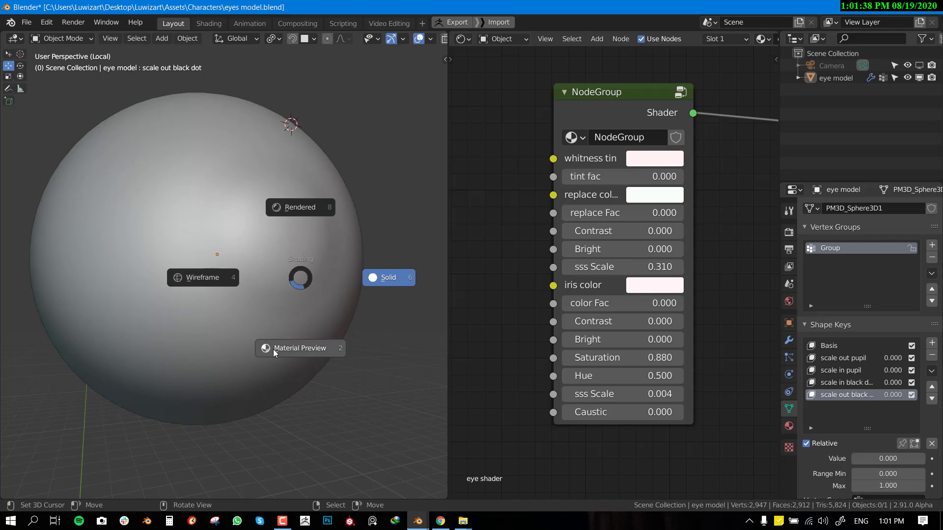
{"action": "key", "text": "Escape"}
{"action": "key", "text": "z"}
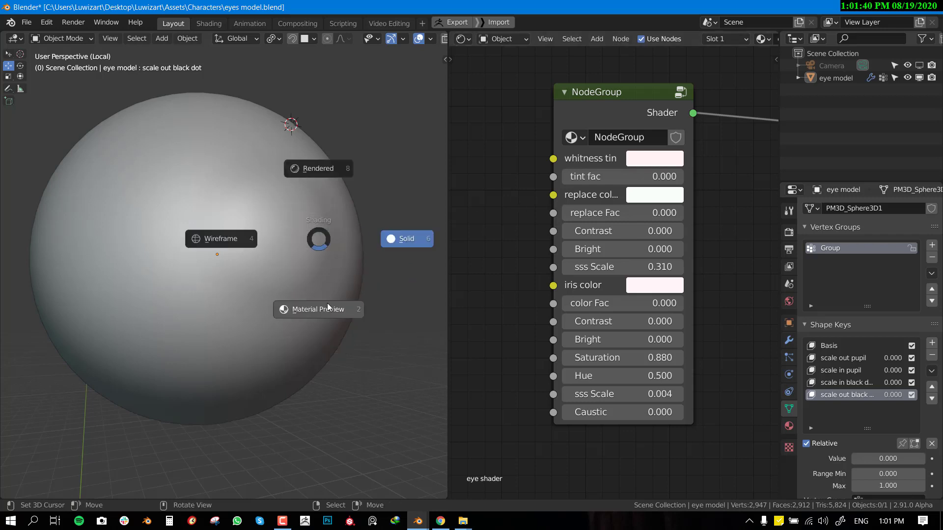
{"action": "left_click", "coordinate": [326, 304]}
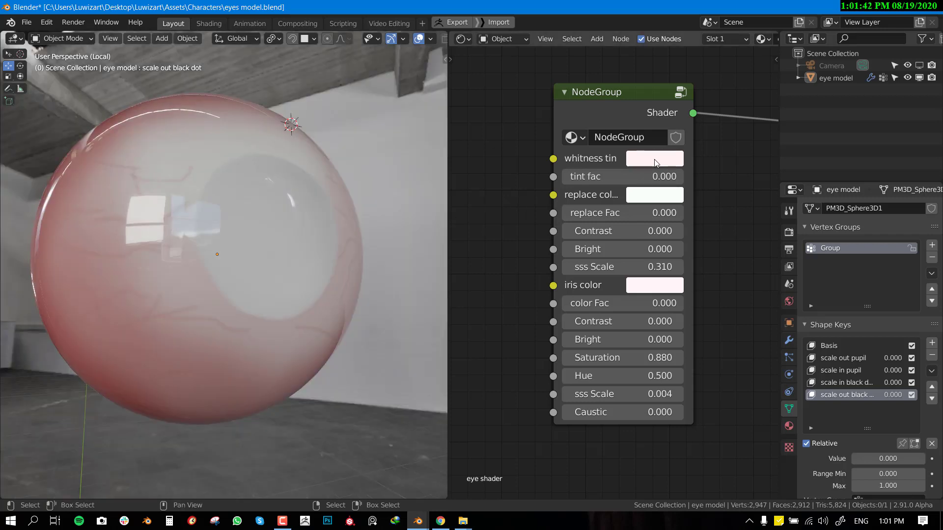
{"action": "mouse_move", "coordinate": [248, 239]}
{"action": "middle_mouse_down"}
{"action": "mouse_move", "coordinate": [275, 238]}
{"action": "mouse_move", "coordinate": [233, 243]}
{"action": "middle_mouse_up"}
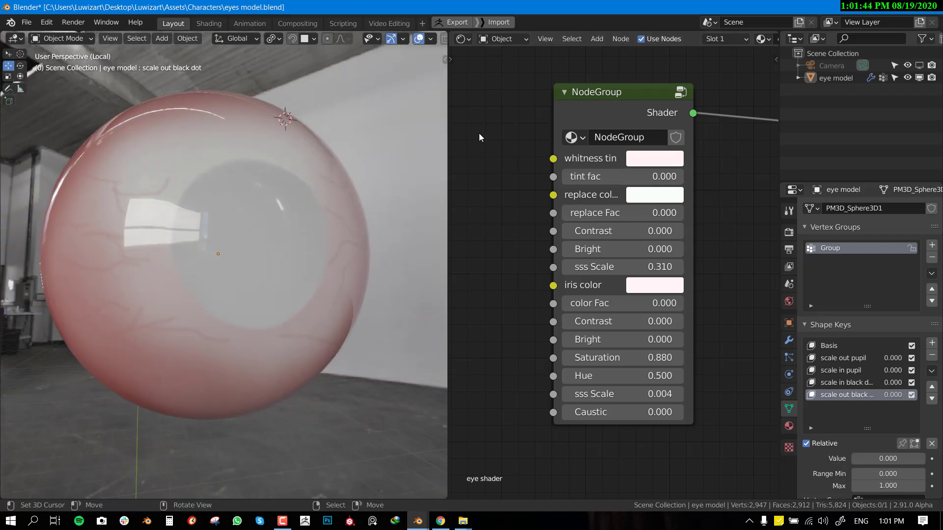
Try a red whitness tint (H 0.007, S 0.743) with tint fac raised to 1.000 and inspect the eye white.
{"action": "left_click", "coordinate": [666, 159]}
{"action": "left_click_drag", "start_coordinate": [691, 264], "coordinate": [692, 269]}
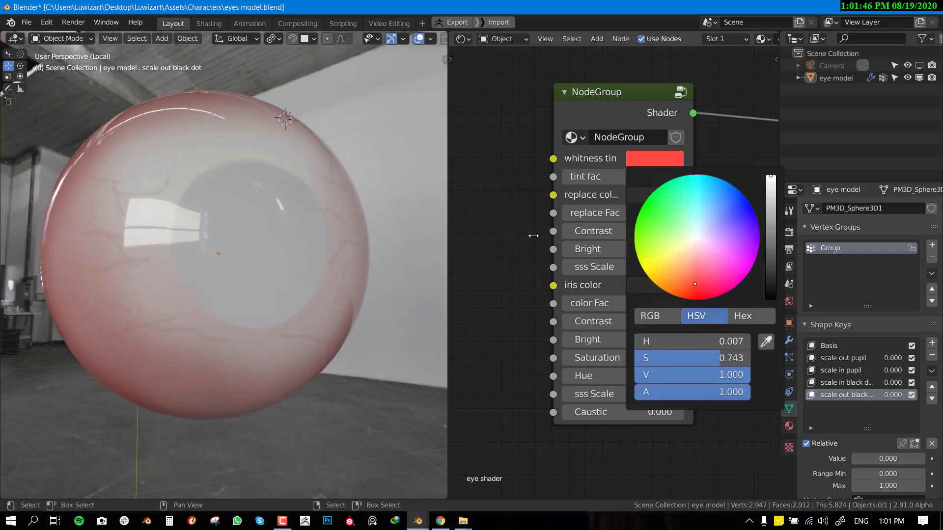
{"action": "left_click_drag", "start_coordinate": [577, 176], "coordinate": [626, 176]}
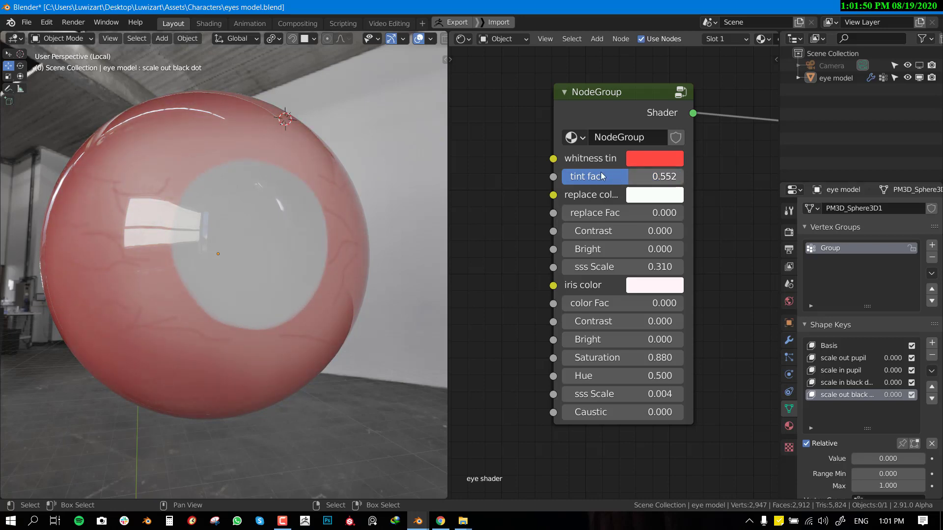
{"action": "scroll", "coordinate": [263, 241], "scroll_direction": "up", "scroll_amount": 2}
{"action": "middle_click_drag", "start_coordinate": [264, 240], "coordinate": [411, 203]}
{"action": "left_click_drag", "start_coordinate": [627, 182], "coordinate": [683, 182]}
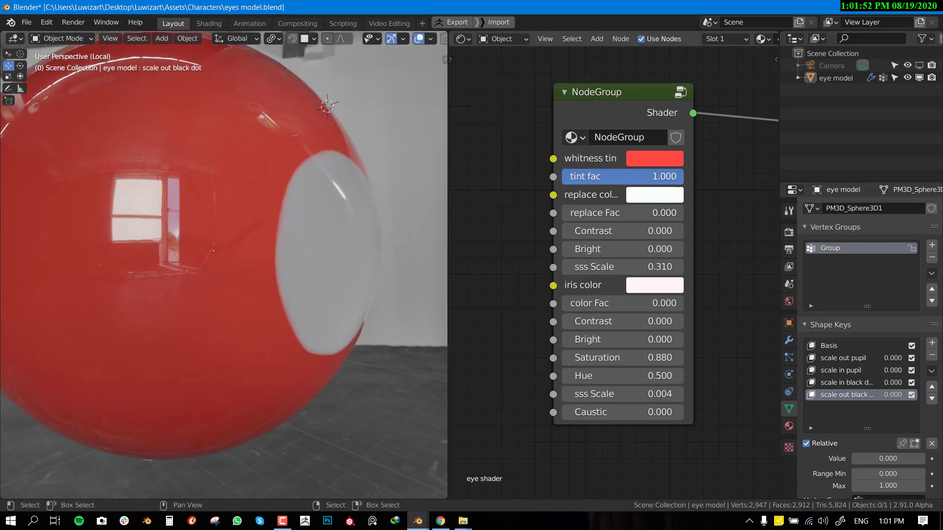
{"action": "middle_click_drag", "start_coordinate": [203, 276], "coordinate": [233, 253]}
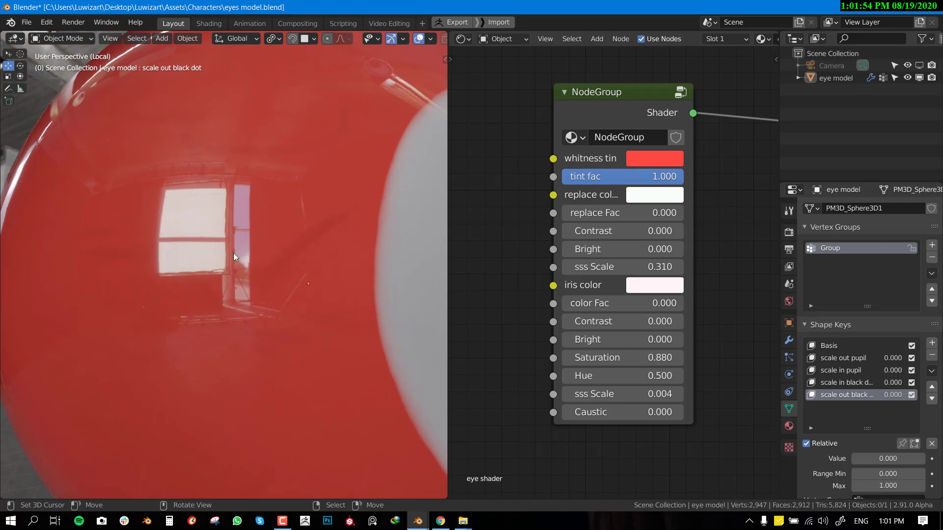
{"action": "scroll", "coordinate": [266, 198], "scroll_direction": "down", "scroll_amount": 4}
{"action": "middle_click_drag", "start_coordinate": [249, 287], "coordinate": [202, 167]}
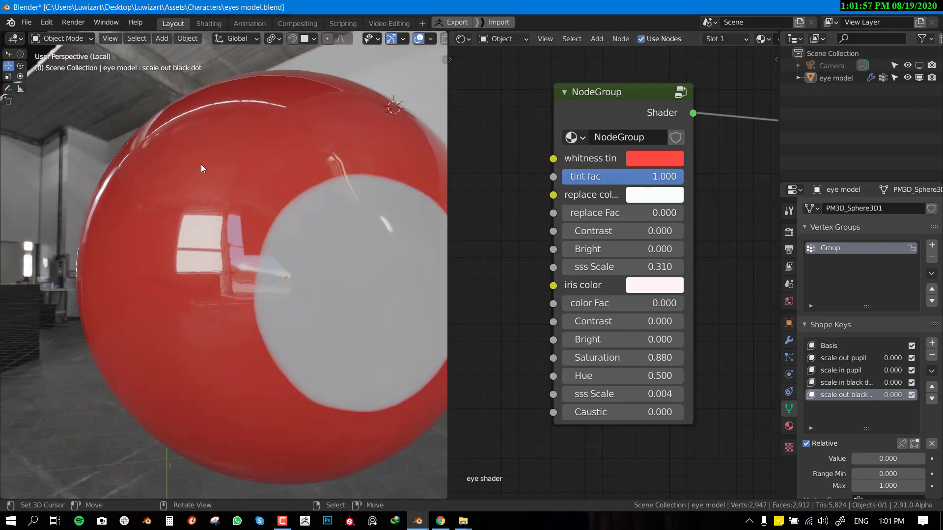
Try a green whitness tint (H 0.382, S 0.592) on the eye white, then reset tint fac to 0.
{"action": "left_click", "coordinate": [646, 156]}
{"action": "left_click_drag", "start_coordinate": [722, 255], "coordinate": [683, 221]}
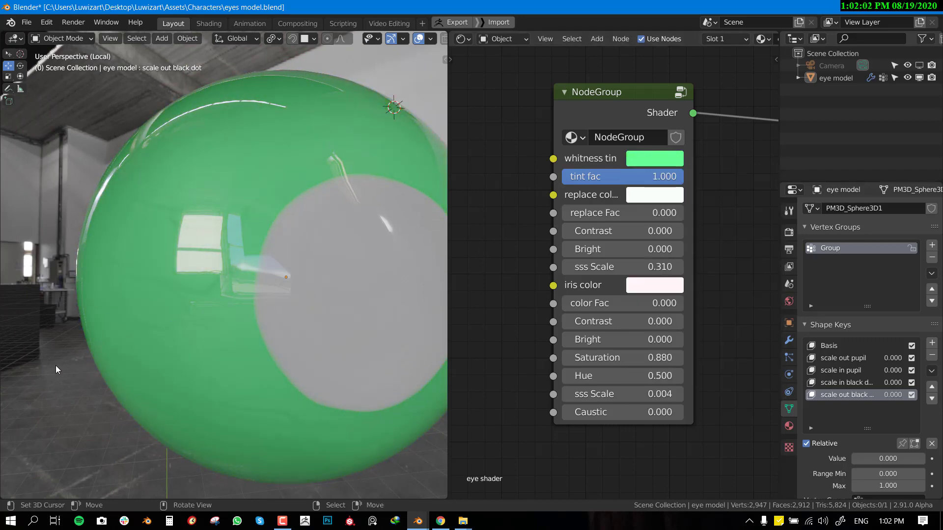
{"action": "middle_click_drag", "start_coordinate": [71, 366], "coordinate": [132, 329]}
{"action": "scroll", "coordinate": [133, 328], "scroll_direction": "up", "scroll_amount": 4}
{"action": "scroll", "coordinate": [149, 318], "scroll_direction": "down", "scroll_amount": 4}
{"action": "middle_click_drag", "start_coordinate": [239, 280], "coordinate": [187, 329]}
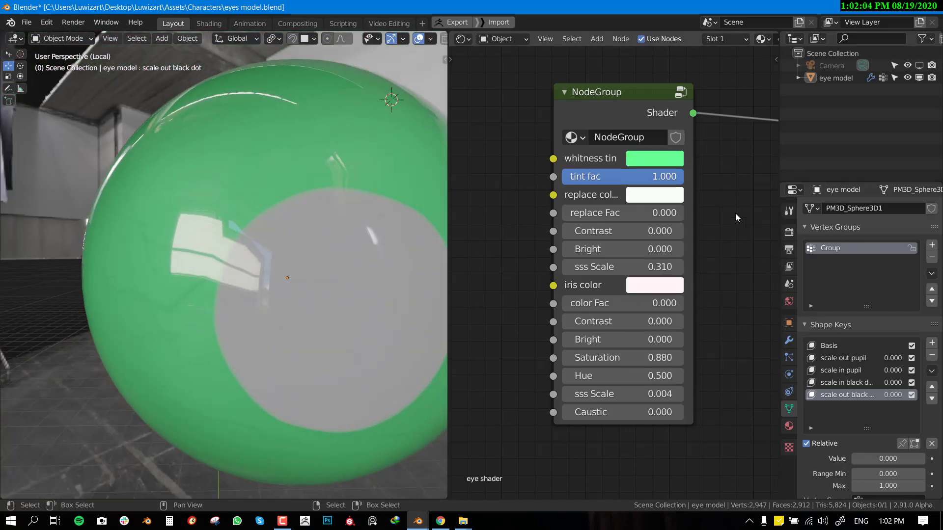
{"action": "left_click_drag", "start_coordinate": [665, 179], "coordinate": [565, 179]}
{"action": "scroll", "coordinate": [272, 276], "scroll_direction": "down", "scroll_amount": 2}
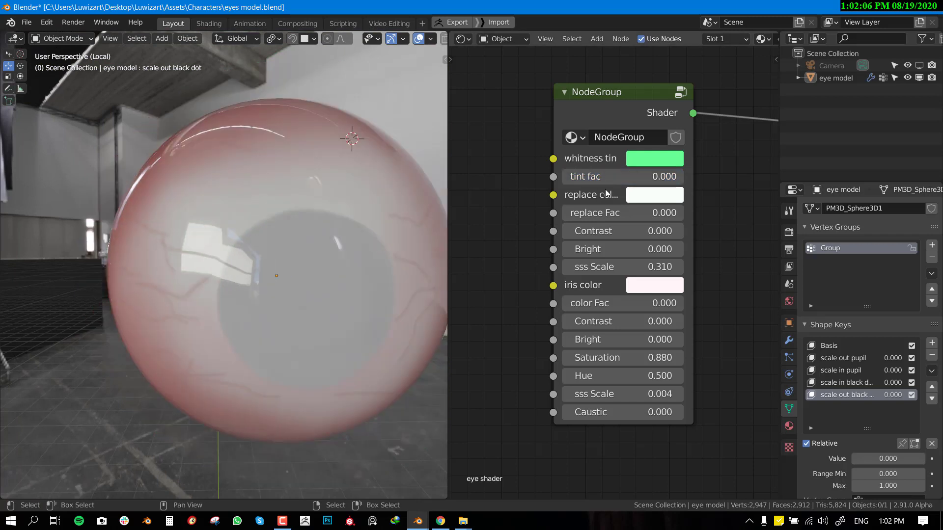
Raise replace Fac, set the eye white's replace color to pure green (H 0.307, S 1.000), and return replace Fac to 0.
{"action": "scroll", "coordinate": [205, 220], "scroll_direction": "up", "scroll_amount": 1}
{"action": "middle_click_drag", "start_coordinate": [194, 236], "coordinate": [210, 223]}
{"action": "left_click_drag", "start_coordinate": [593, 216], "coordinate": [634, 268]}
{"action": "scroll", "coordinate": [219, 282], "scroll_direction": "down", "scroll_amount": 2}
{"action": "left_click", "coordinate": [651, 196]}
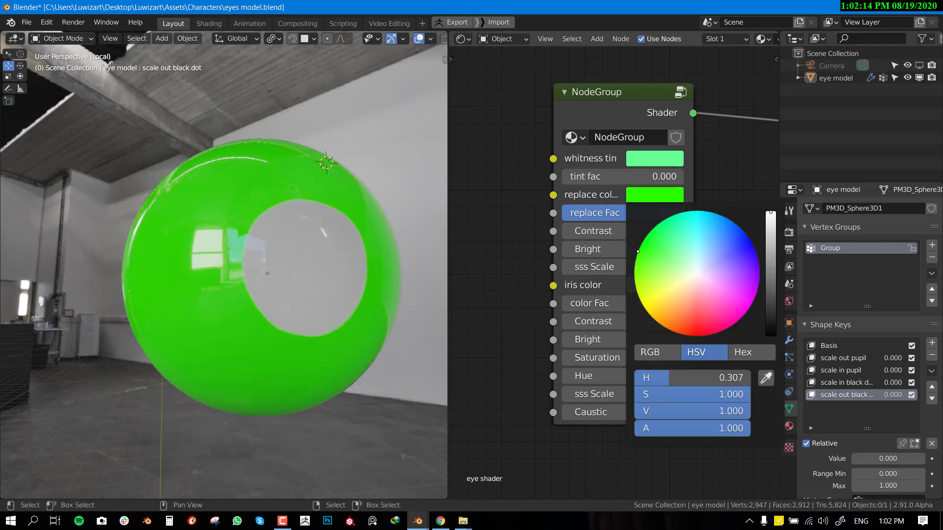
{"action": "left_click_drag", "start_coordinate": [620, 212], "coordinate": [562, 213]}
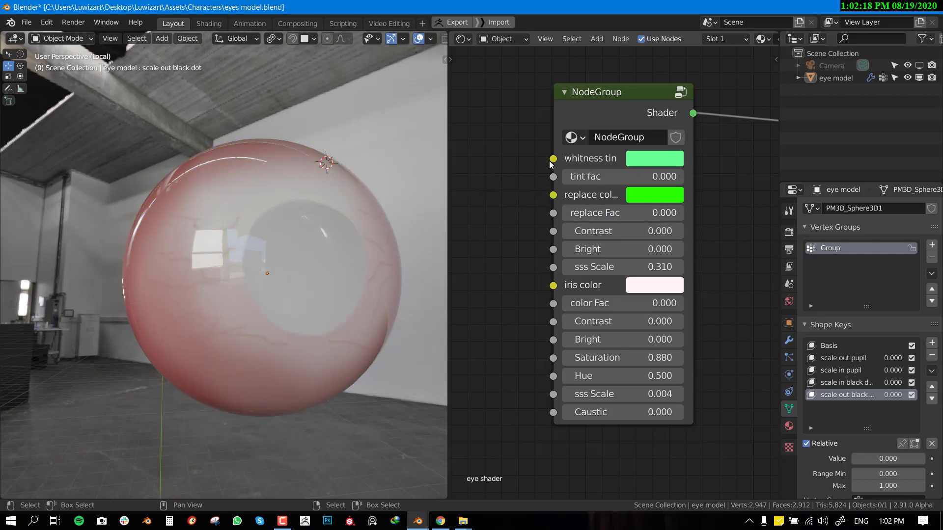
Change the whitness tint to a pale green.
{"action": "left_click", "coordinate": [643, 158]}
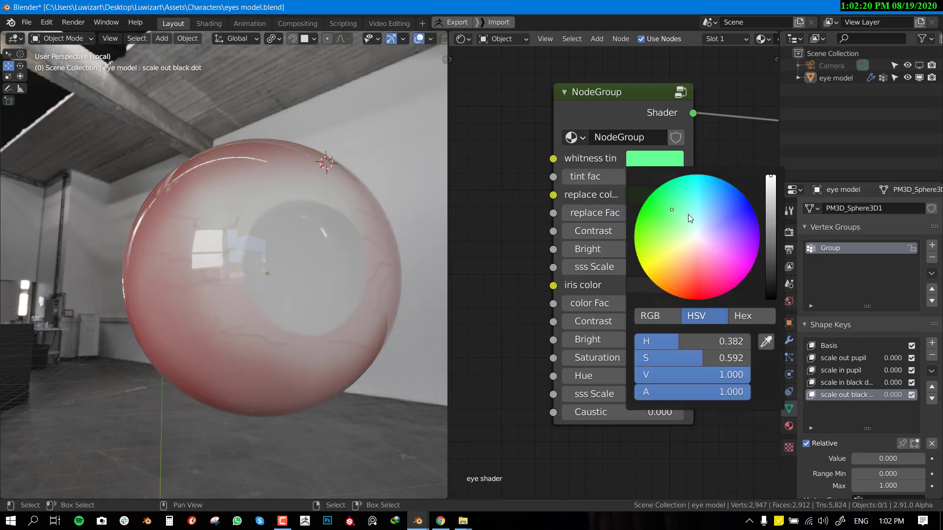
{"action": "left_click_drag", "start_coordinate": [688, 214], "coordinate": [688, 225]}
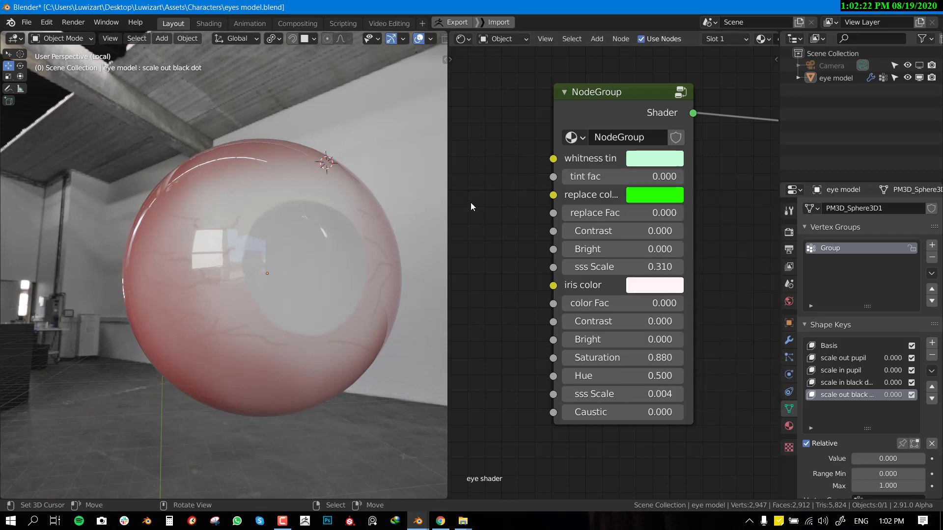
{"action": "scroll", "coordinate": [599, 287], "scroll_direction": "up", "scroll_amount": 1}
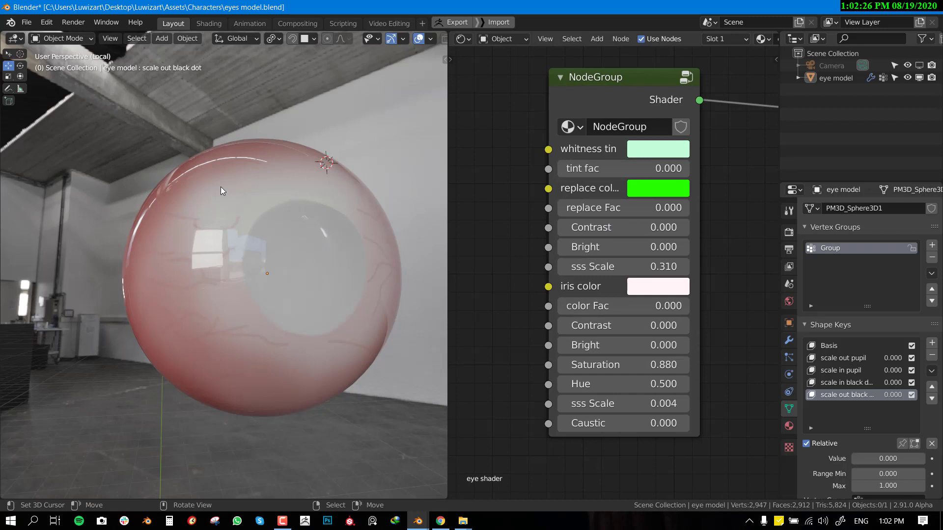
Show the eye from the front in Rendered shading and limit rendering to a region around the iris.
{"action": "key", "text": "KP_1"}
{"action": "key", "text": "z"}
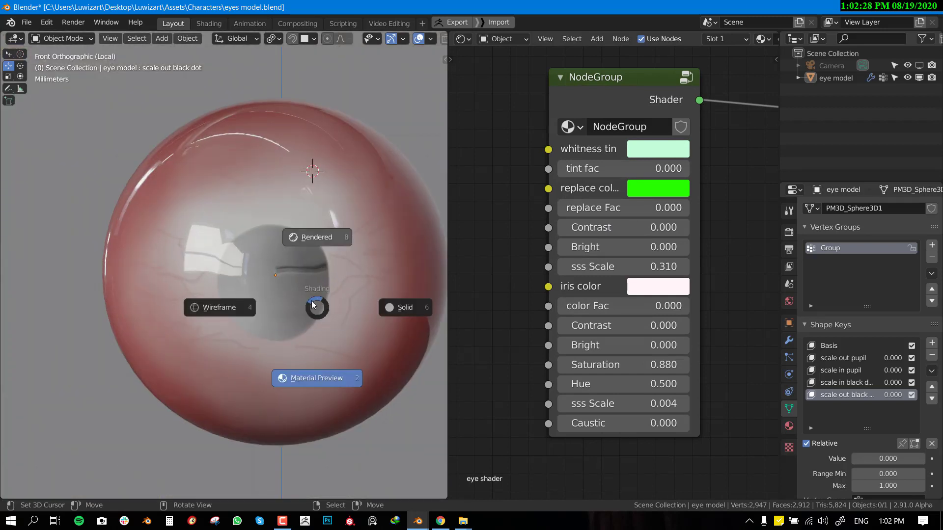
{"action": "left_click", "coordinate": [319, 219]}
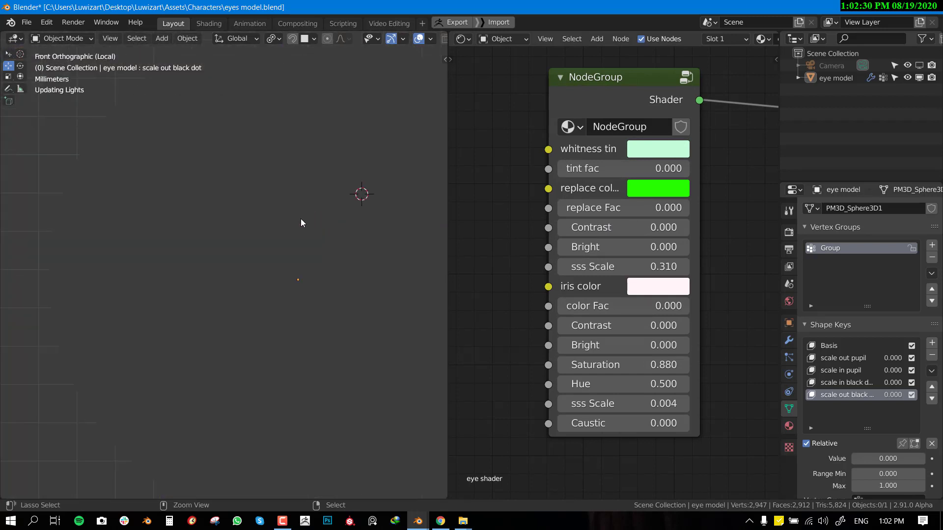
{"action": "key", "text": "ctrl+b"}
{"action": "left_click_drag", "start_coordinate": [152, 160], "coordinate": [408, 399]}
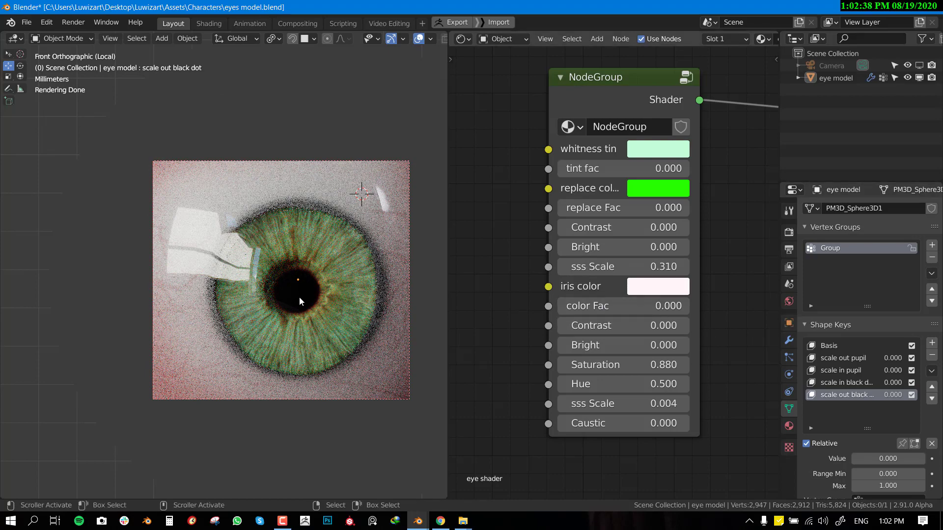
{"action": "scroll", "coordinate": [317, 287], "scroll_direction": "up", "scroll_amount": 5}
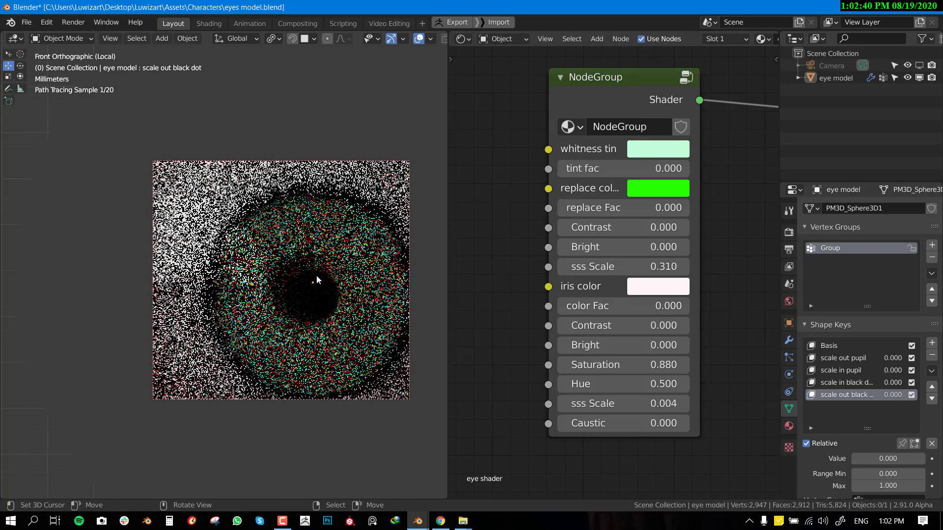
{"action": "scroll", "coordinate": [317, 288], "scroll_direction": "down", "scroll_amount": 3}
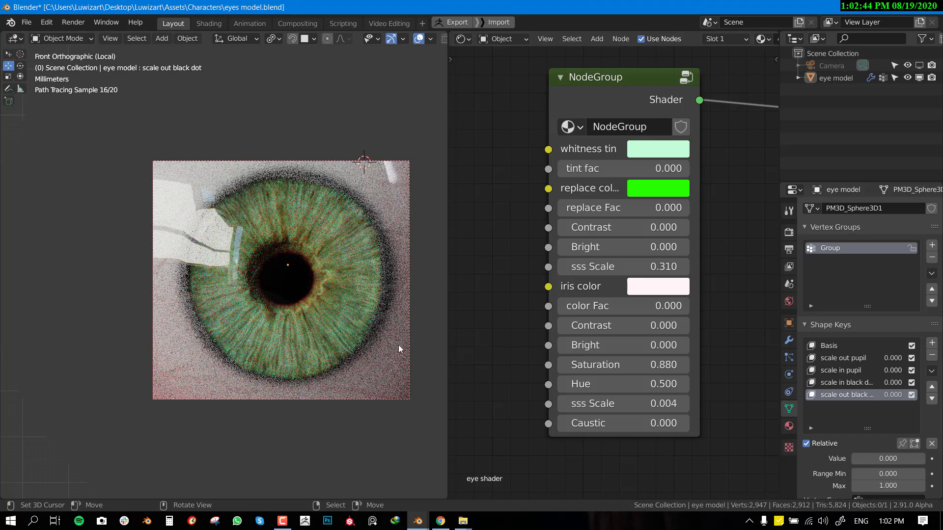
Set the iris color to blue with color Fac at 1.000, and lighten it to H 0.583, S 0.510.
{"action": "left_click", "coordinate": [647, 290]}
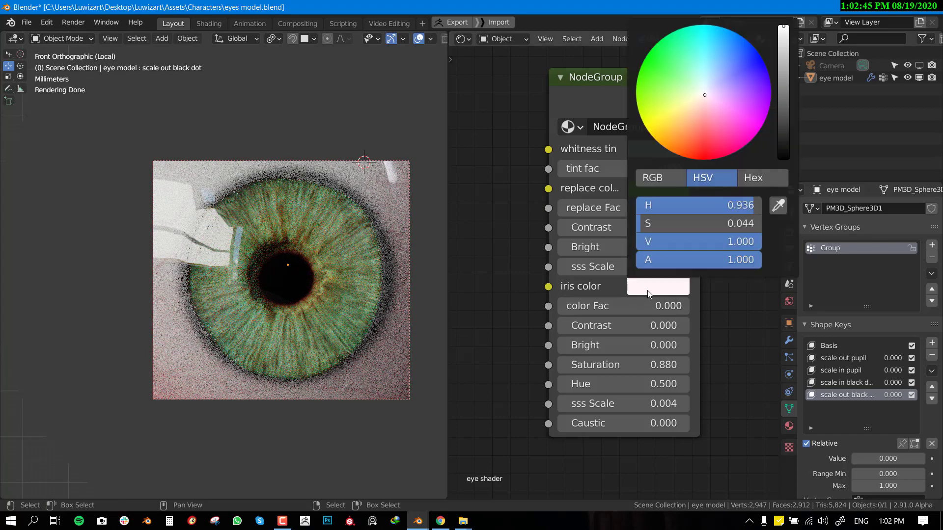
{"action": "left_click", "coordinate": [743, 58]}
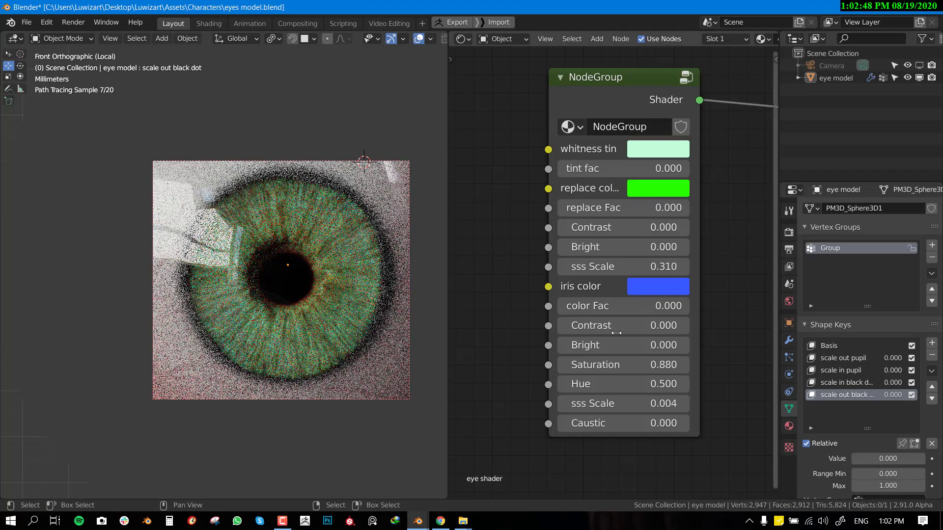
{"action": "left_click_drag", "start_coordinate": [618, 306], "coordinate": [689, 306]}
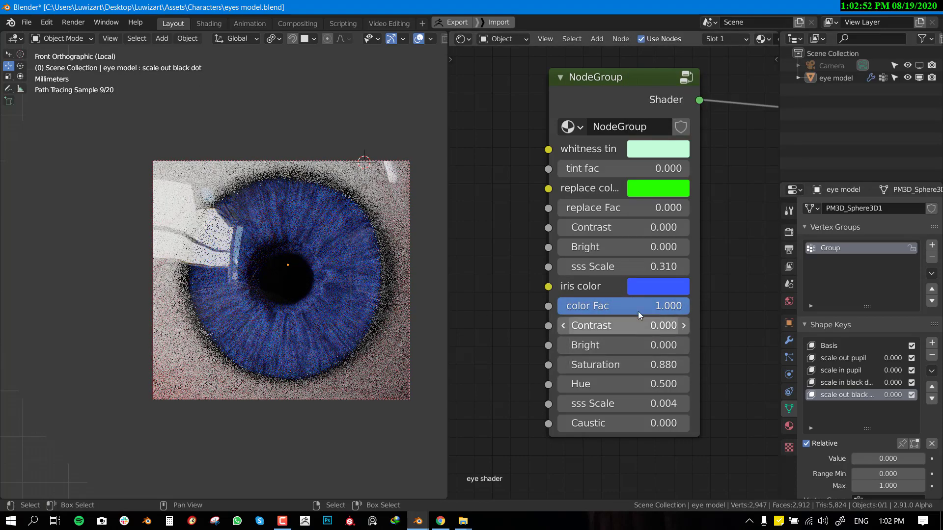
{"action": "left_click", "coordinate": [658, 290]}
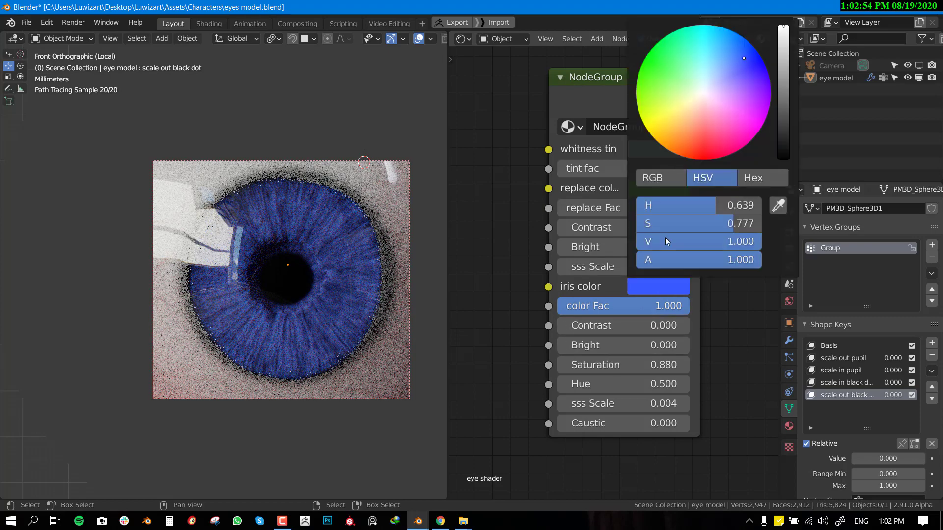
{"action": "left_click_drag", "start_coordinate": [733, 64], "coordinate": [719, 75]}
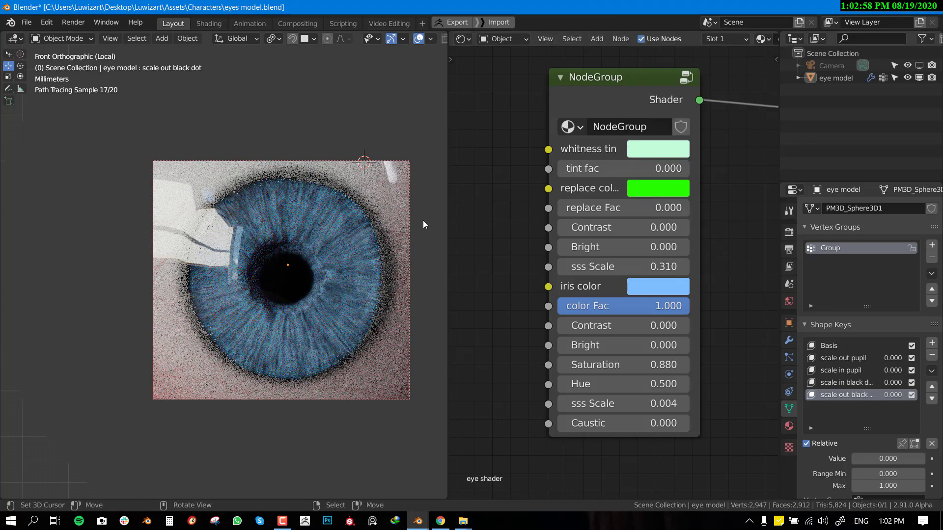
Try a light orange (H 0.104, S 0.657) and an orange-red as the iris color.
{"action": "left_click", "coordinate": [658, 291]}
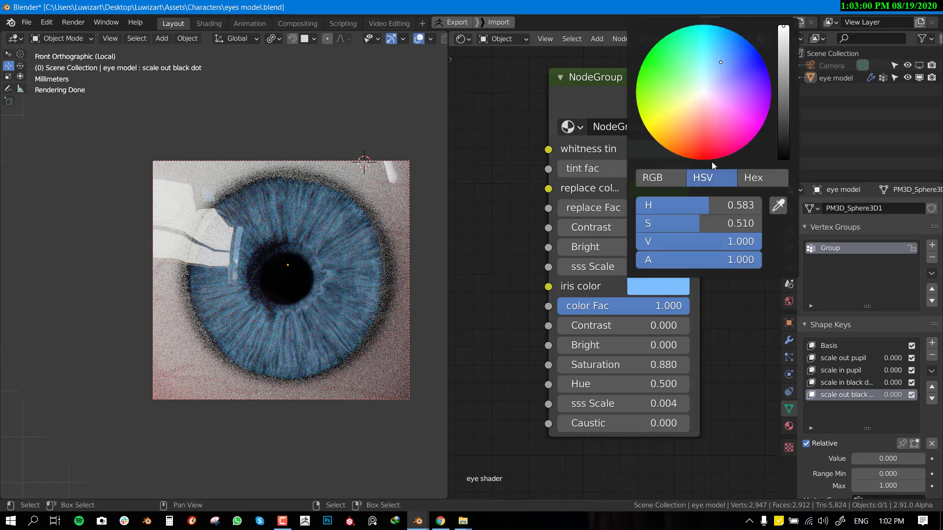
{"action": "left_click", "coordinate": [680, 141]}
{"action": "mouse_move", "coordinate": [687, 152]}
{"action": "left_mouse_down"}
{"action": "mouse_move", "coordinate": [663, 123]}
{"action": "mouse_move", "coordinate": [676, 127]}
{"action": "left_mouse_up"}
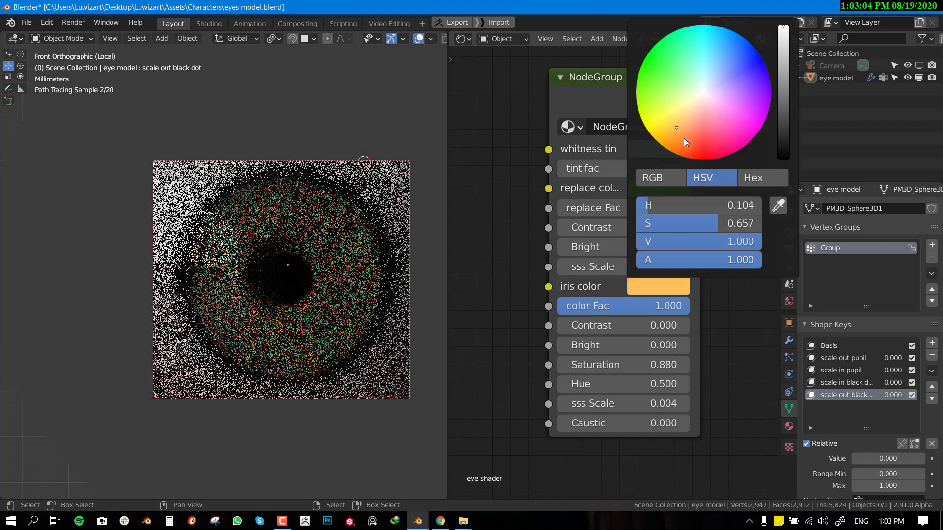
{"action": "left_click", "coordinate": [688, 149]}
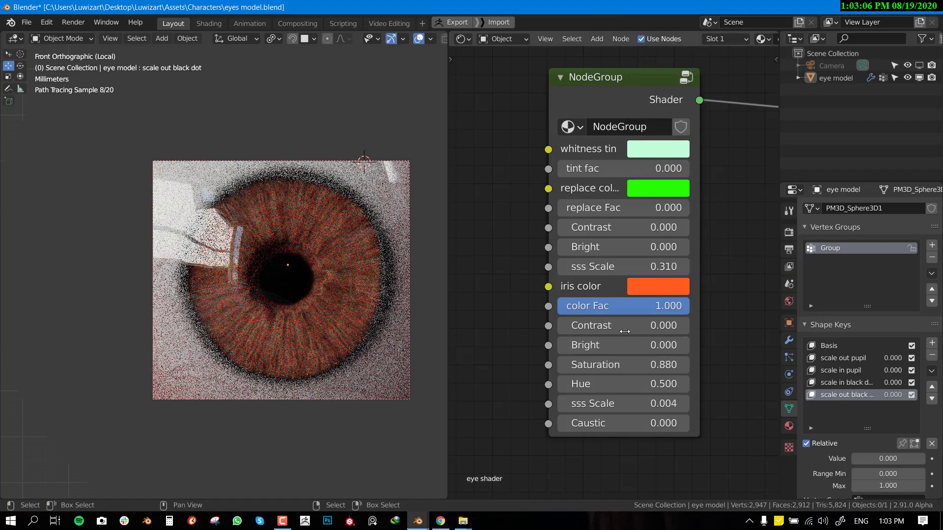
Try a Contrast of 0.500 for the iris and settle on 0.2.
{"action": "mouse_move", "coordinate": [614, 326]}
{"action": "left_mouse_down"}
{"action": "mouse_move", "coordinate": [638, 325]}
{"action": "mouse_move", "coordinate": [620, 325]}
{"action": "mouse_move", "coordinate": [631, 325]}
{"action": "left_mouse_up"}
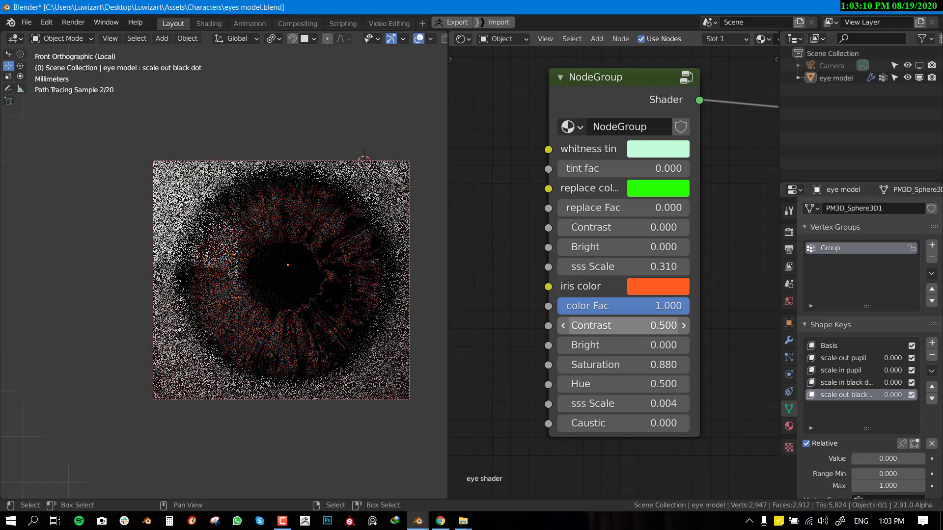
{"action": "left_click", "coordinate": [651, 324]}
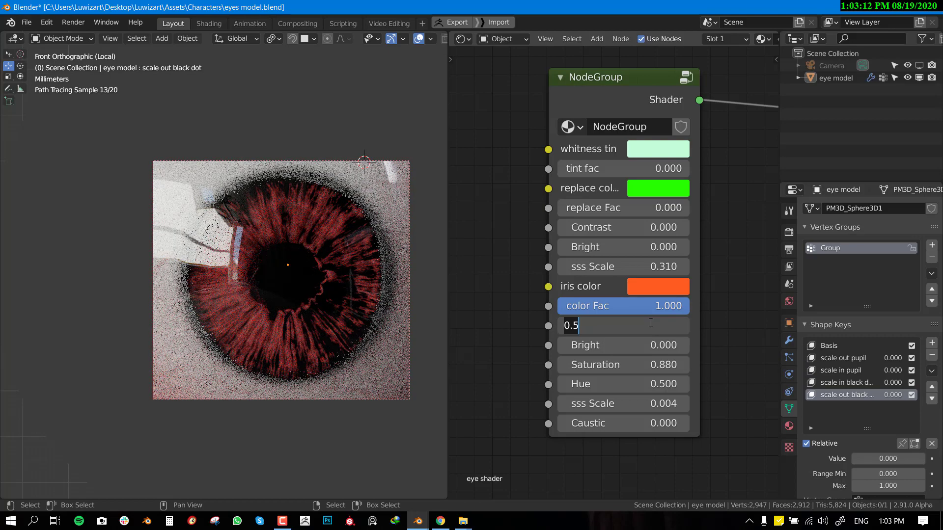
{"action": "type", "text": ".2"}
{"action": "key", "text": "Return"}
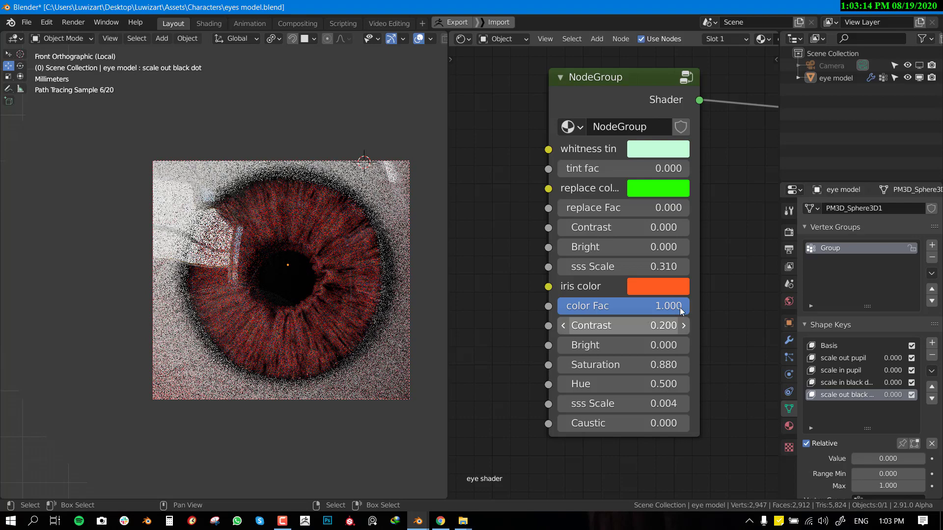
Try a pale yellow iris color (H 0.147, S 0.228) and change it to a pale lavender blue.
{"action": "left_click", "coordinate": [665, 287]}
{"action": "left_click", "coordinate": [690, 101]}
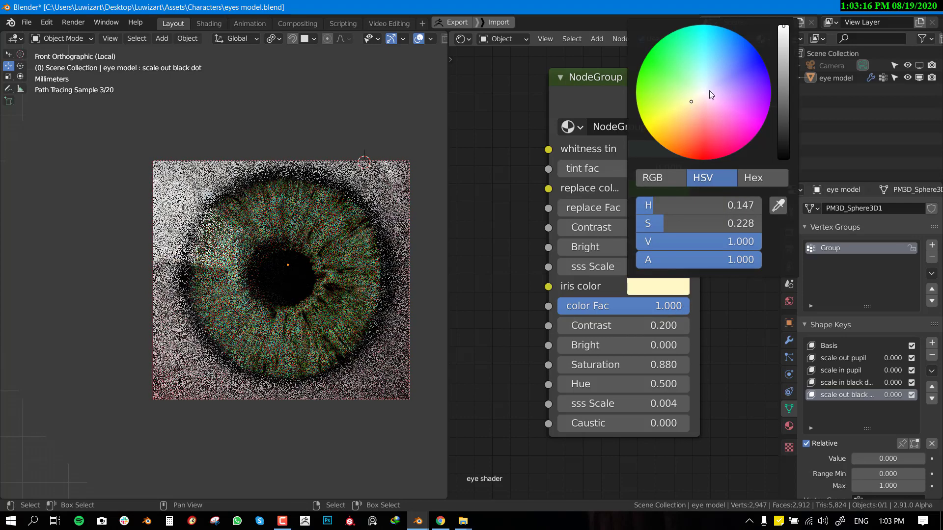
{"action": "left_click", "coordinate": [712, 84]}
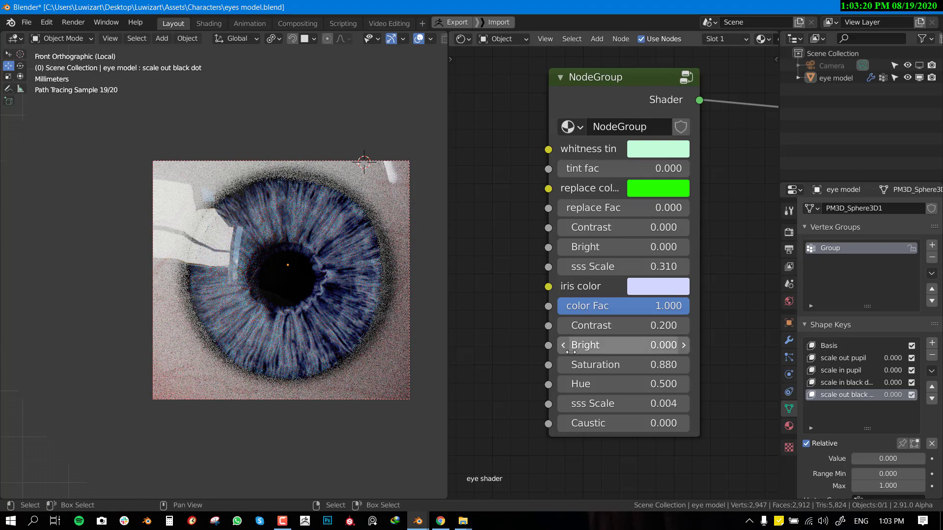
Try an iris Saturation of 0.000 and settle on 1.
{"action": "left_click_drag", "start_coordinate": [621, 364], "coordinate": [540, 365]}
{"action": "left_click", "coordinate": [623, 365]}
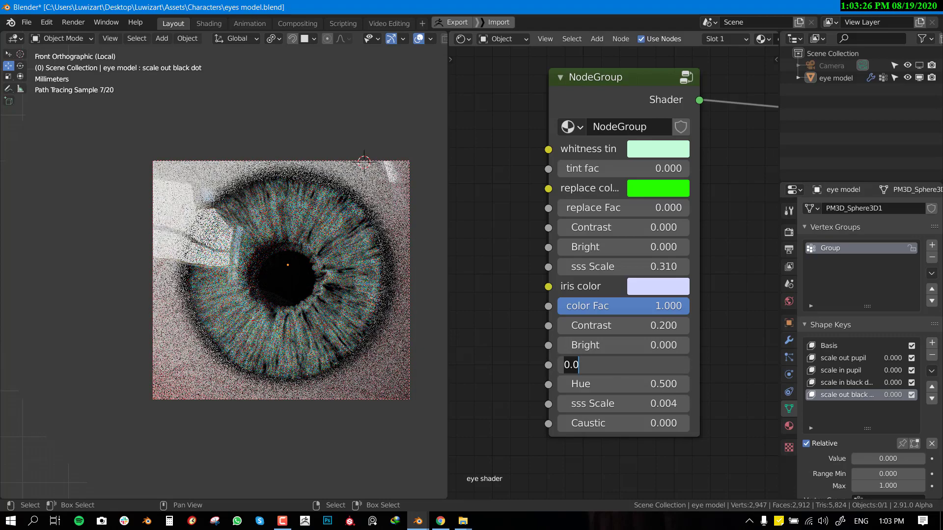
{"action": "type", "text": "1"}
{"action": "key", "text": "Return"}
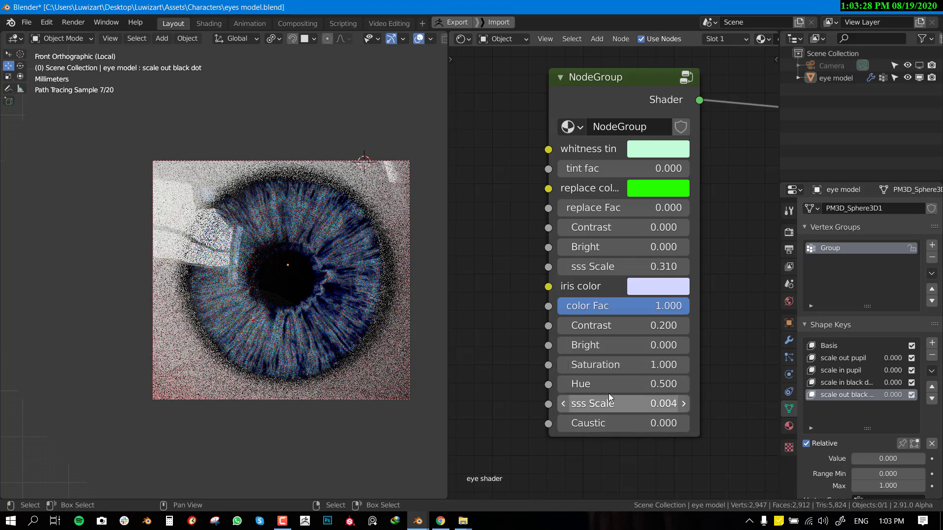
Lower color Fac to 0.000 while trying iris Hue values of 1.000 and 0.000, and settle on a Hue of 0.5.
{"action": "left_click_drag", "start_coordinate": [622, 384], "coordinate": [683, 384]}
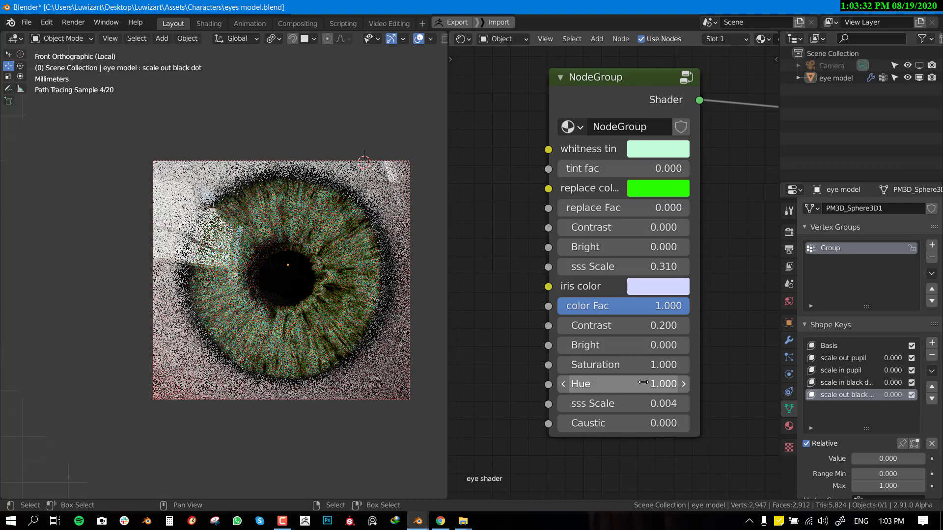
{"action": "left_click_drag", "start_coordinate": [668, 306], "coordinate": [555, 306]}
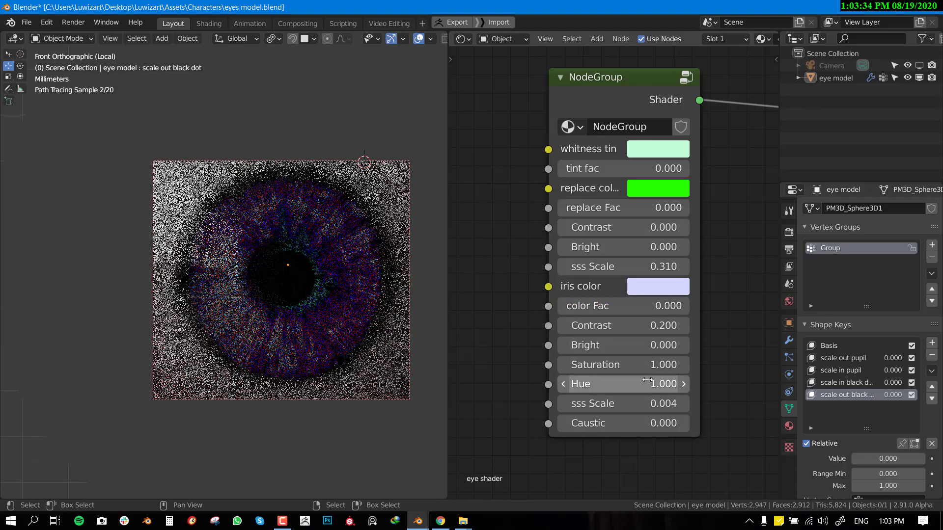
{"action": "left_click_drag", "start_coordinate": [656, 384], "coordinate": [550, 384]}
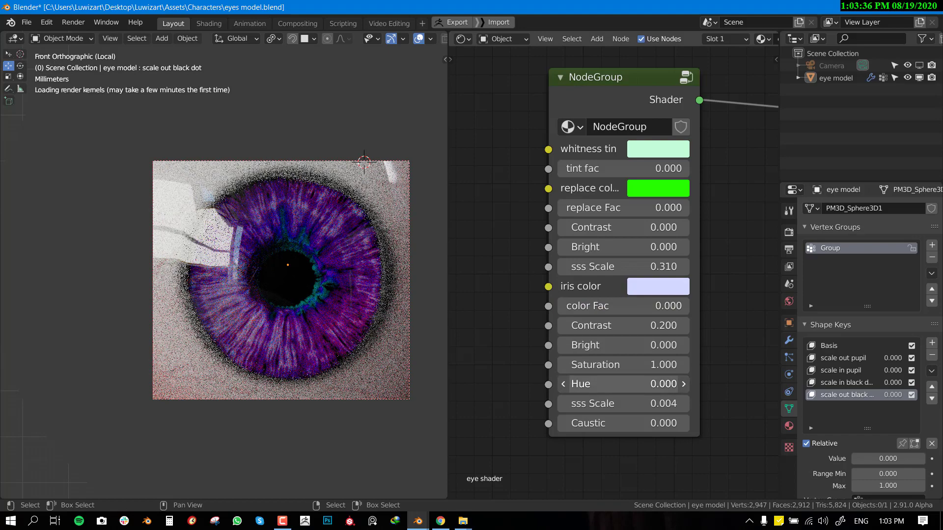
{"action": "left_click", "coordinate": [623, 384]}
{"action": "type", "text": ".5"}
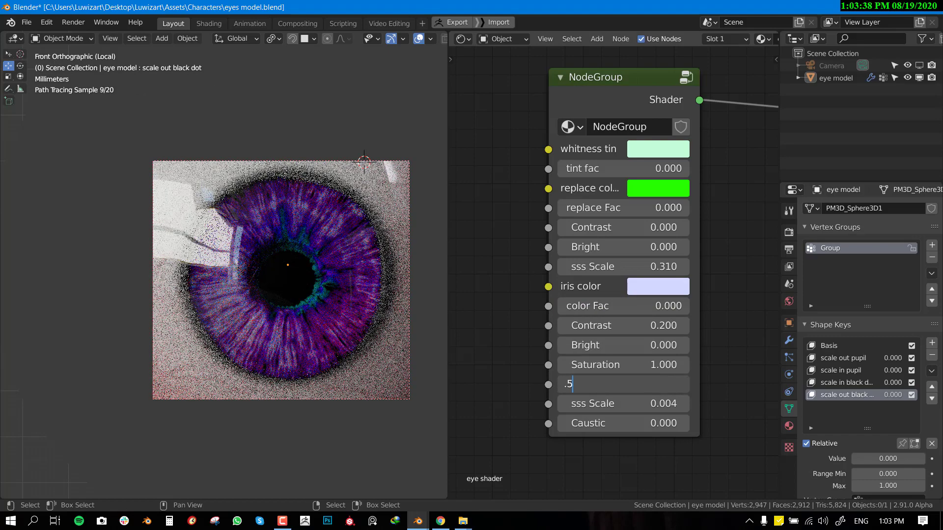
{"action": "key", "text": "Return"}
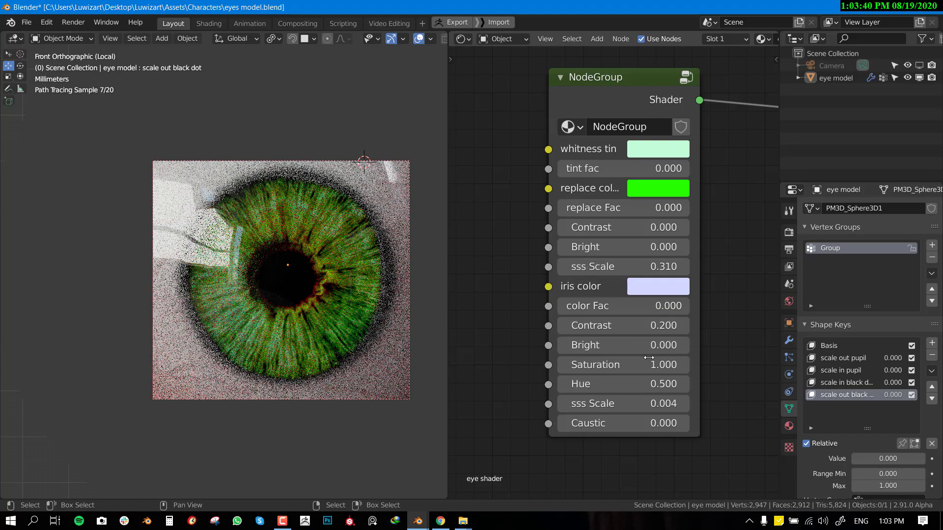
Try an iris Saturation of 0, restore it to 1.000, and set the iris Contrast to 0.000.
{"action": "left_click", "coordinate": [647, 364]}
{"action": "type", "text": "0"}
{"action": "key", "text": "Return"}
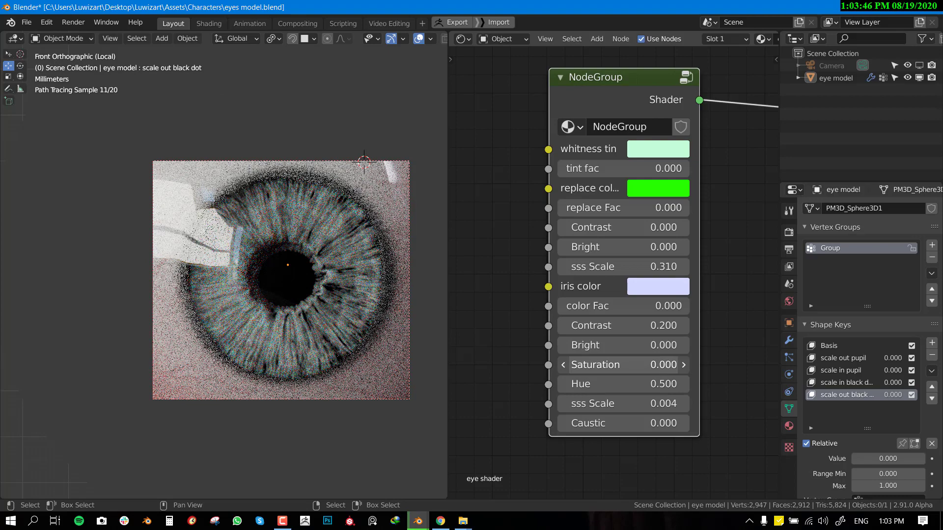
{"action": "key", "text": "Return"}
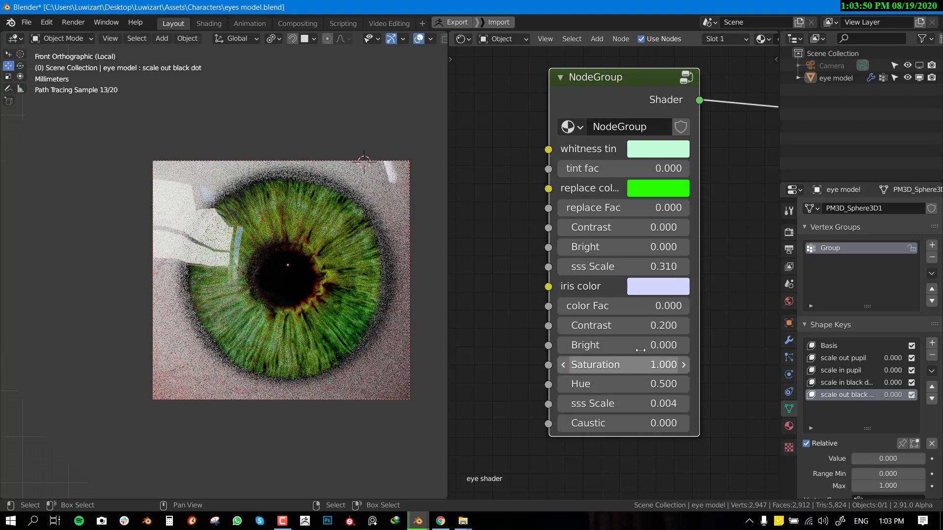
{"action": "key", "text": "Return"}
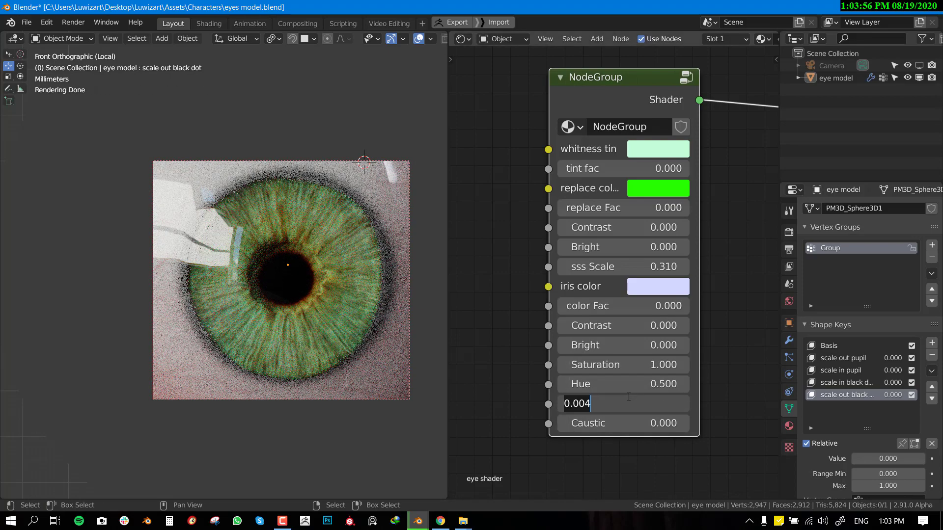
Compare the iris close up with its sss Scale at 0.000 and 0.004, and settle on 0.009.
{"action": "key", "text": "Return"}
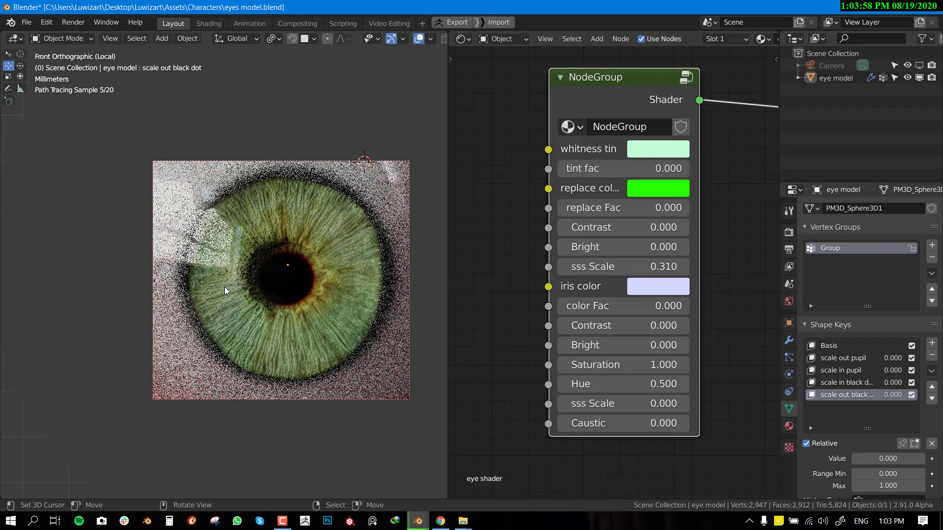
{"action": "scroll", "coordinate": [243, 283], "scroll_direction": "up", "scroll_amount": 3}
{"action": "middle_click_drag", "start_coordinate": [260, 295], "coordinate": [239, 287], "text": "shift"}
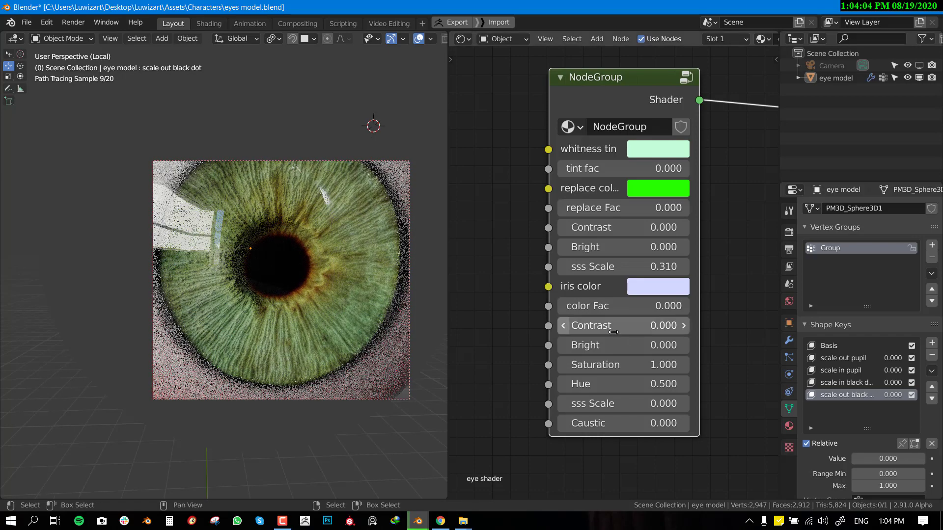
{"action": "left_click", "coordinate": [657, 394]}
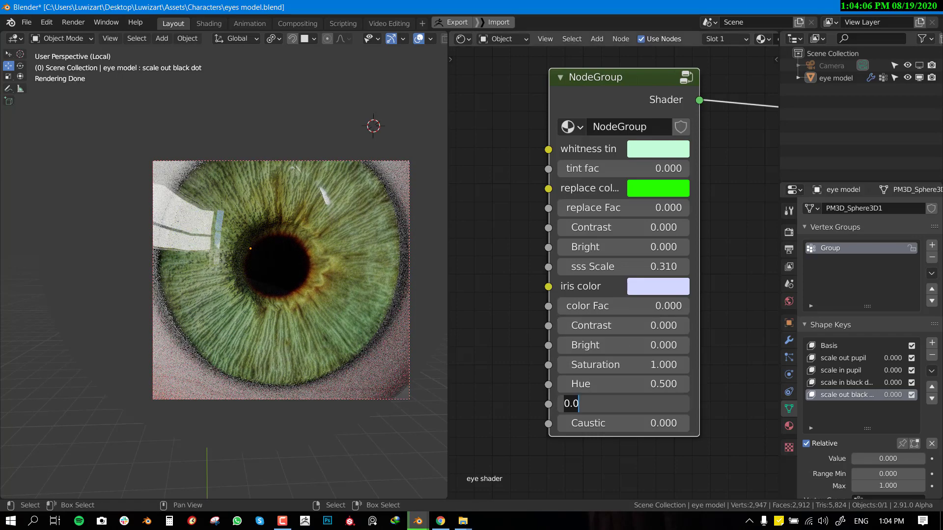
{"action": "type", "text": "0.004"}
{"action": "key", "text": "Return"}
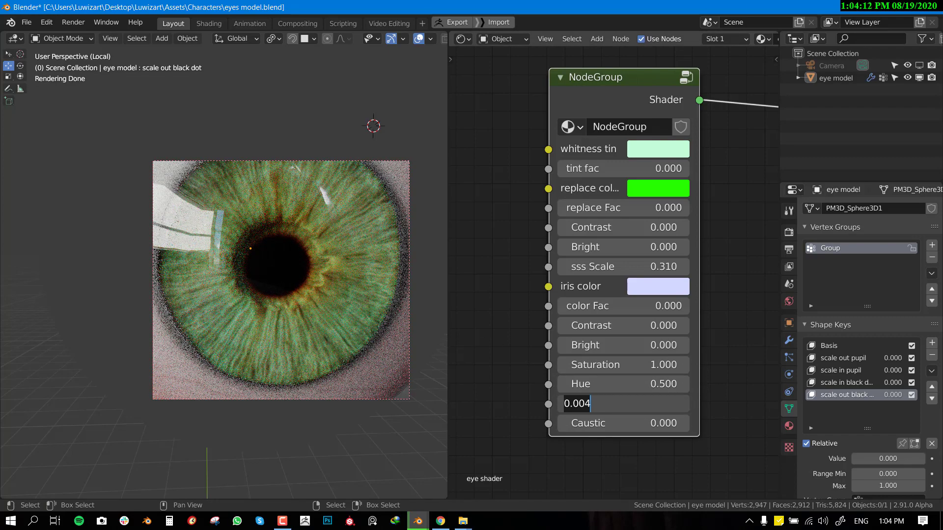
{"action": "type", "text": "9"}
{"action": "key", "text": "Return"}
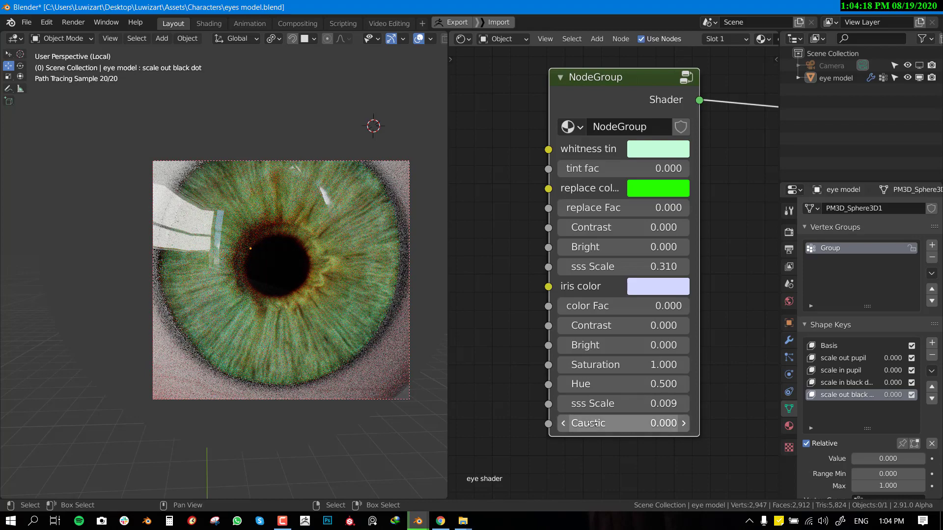
Try an iris Caustic of 0.4 and check the iris from slightly different angles.
{"action": "middle_click_drag", "start_coordinate": [314, 347], "coordinate": [311, 326]}
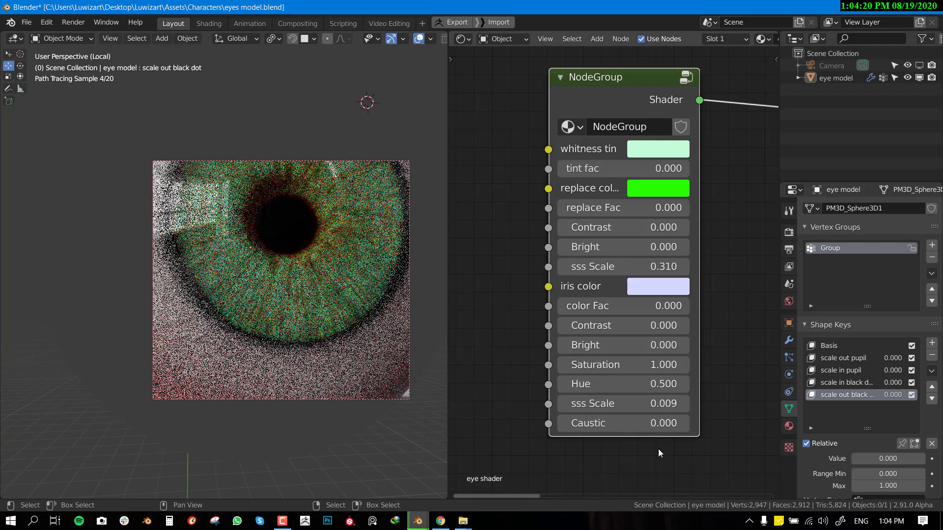
{"action": "double_click", "coordinate": [621, 423]}
{"action": "type", "text": ".4"}
{"action": "key", "text": "Return"}
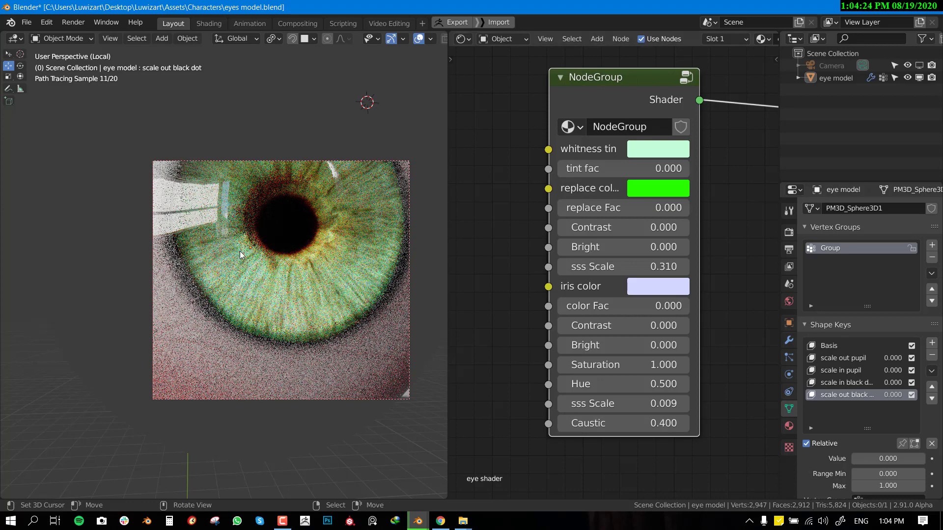
{"action": "middle_click_drag", "start_coordinate": [383, 254], "coordinate": [348, 256]}
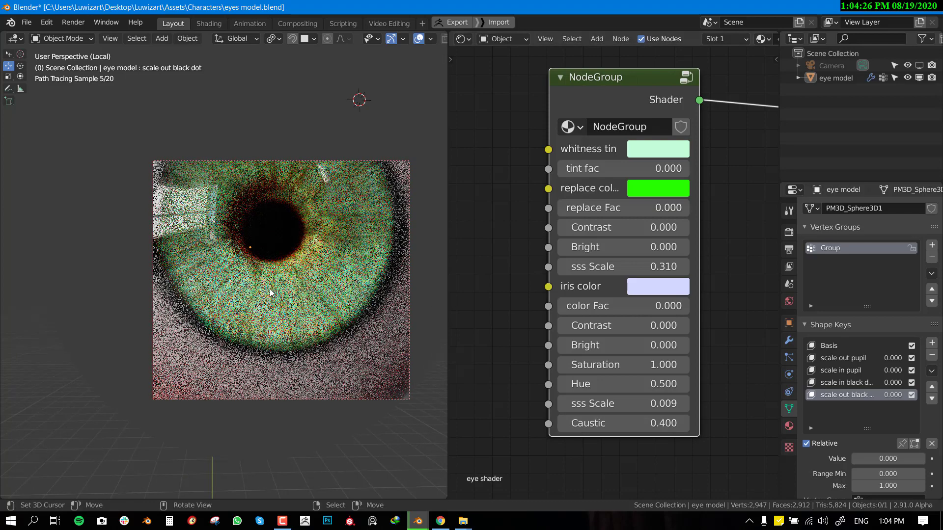
Compare iris Caustic values of 0.2 and 0.5, and settle on 0.2.
{"action": "left_click", "coordinate": [684, 424]}
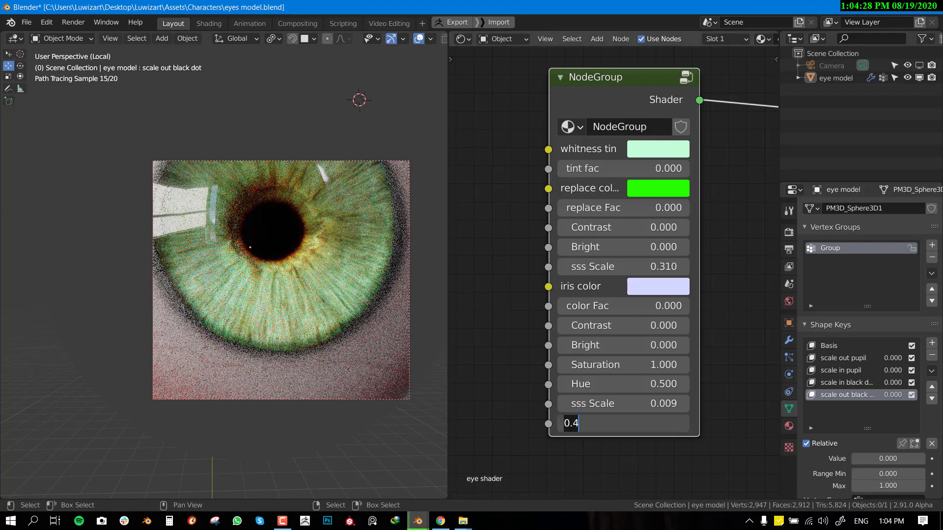
{"action": "key", "text": "Return"}
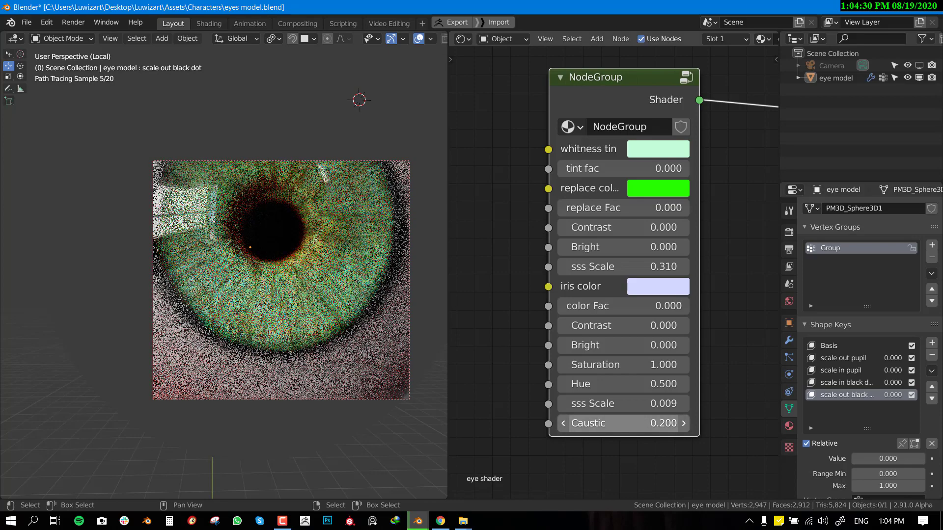
{"action": "left_click", "coordinate": [674, 424]}
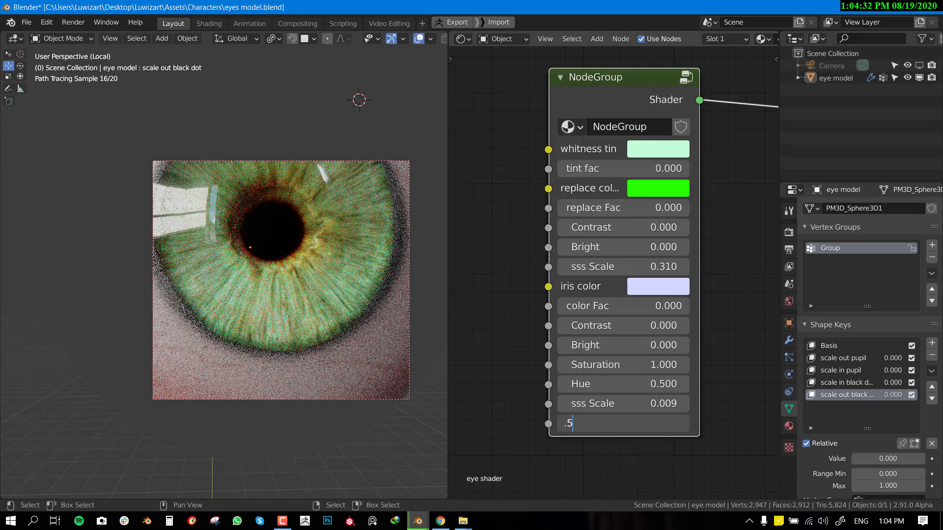
{"action": "key", "text": "Return"}
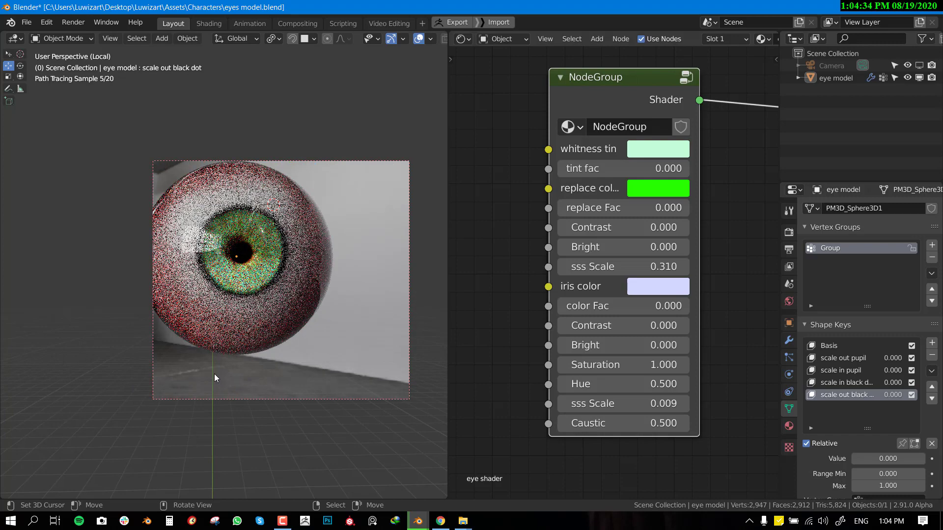
{"action": "left_click", "coordinate": [677, 423]}
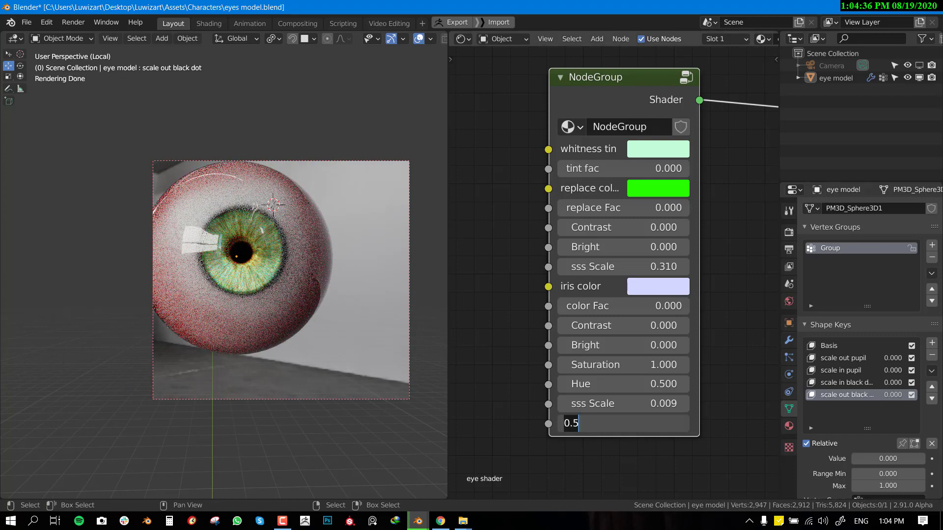
{"action": "type", "text": ".2"}
{"action": "key", "text": "Return"}
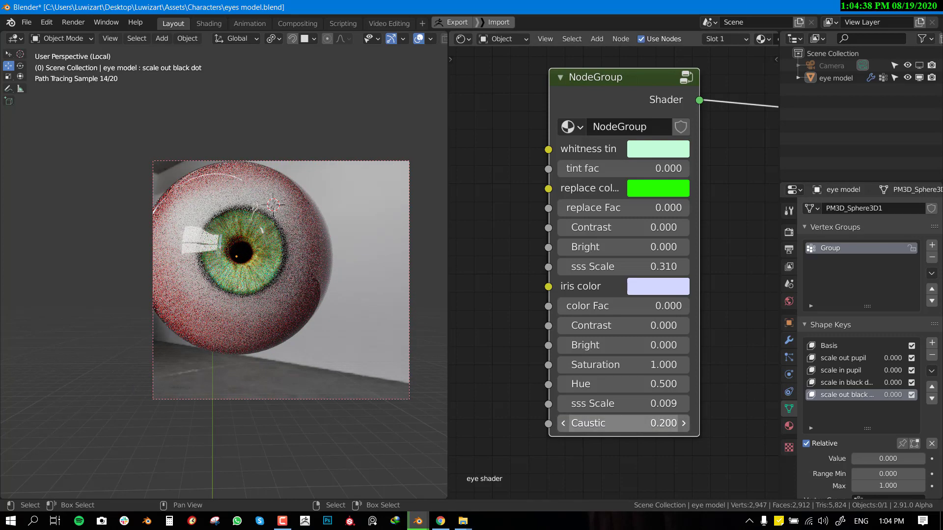